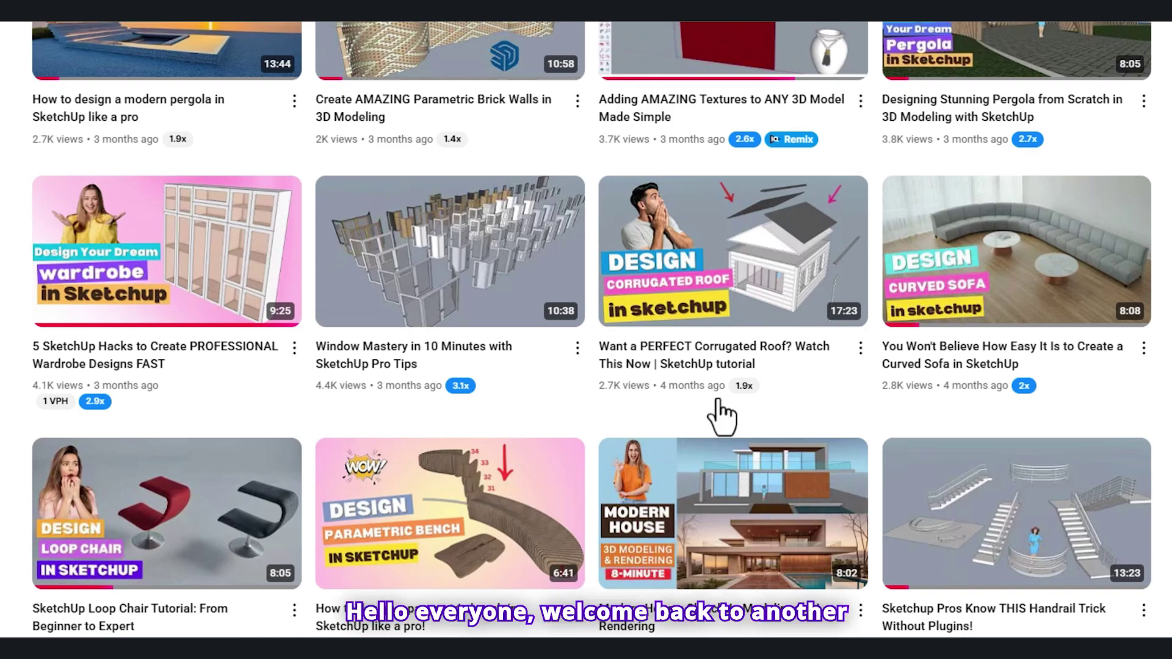
Preview the plan extruded into 250-tall walls with FaceUp's Extruder, then orbit the windowed house.
scroll(730, 400, up, 6)
scroll(726, 397, up, 8)
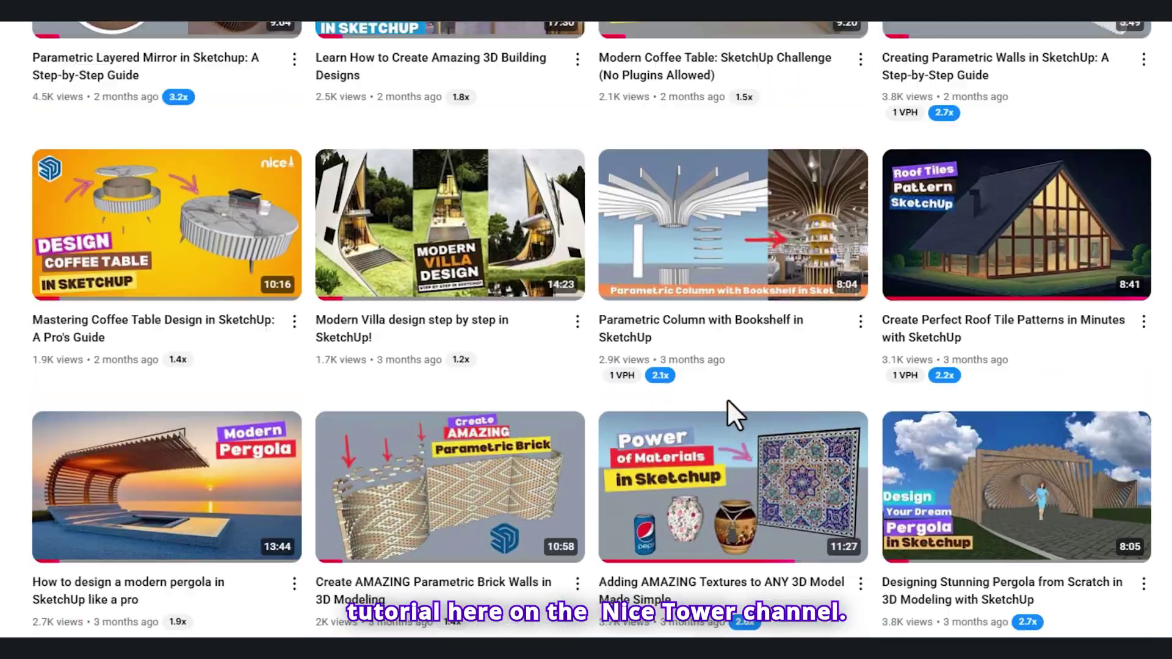
scroll(726, 398, up, 7)
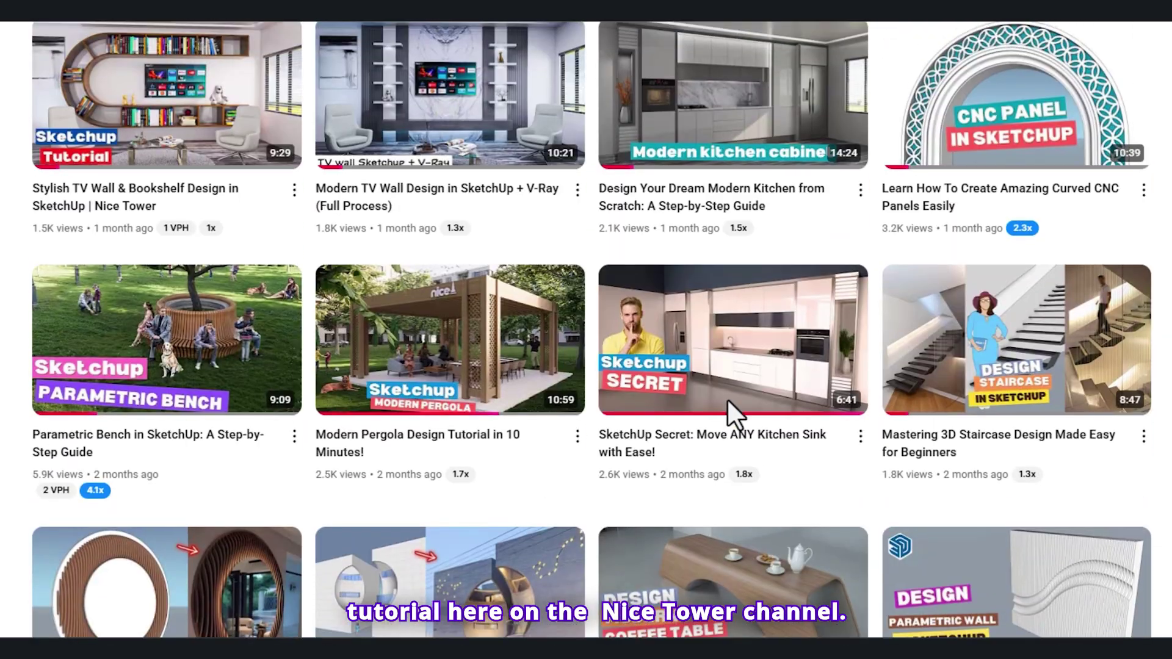
scroll(727, 398, up, 8)
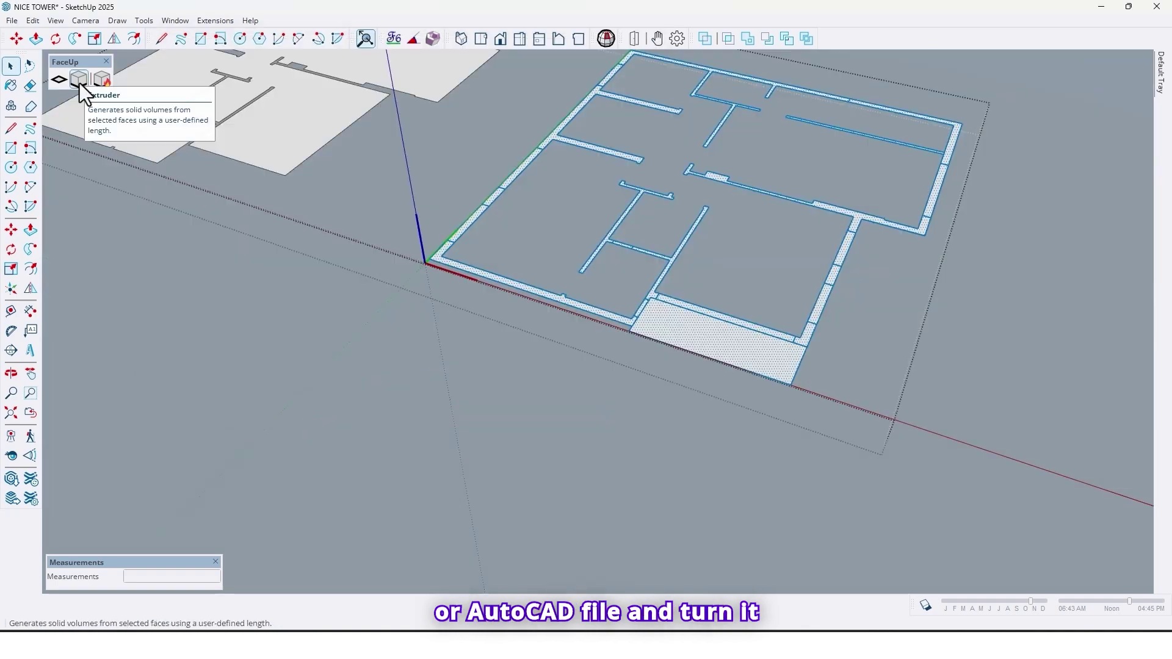
click(80, 79)
middle_drag(628, 358, 531, 374)
text(250)
key(Return)
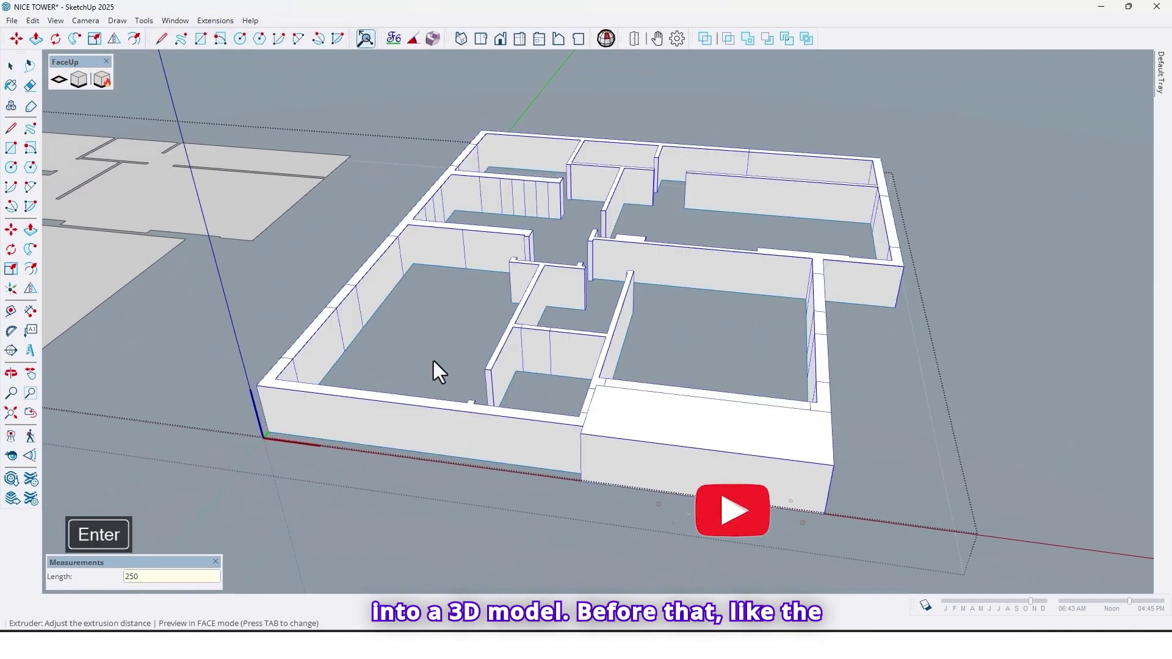
scroll(433, 361, up, 3)
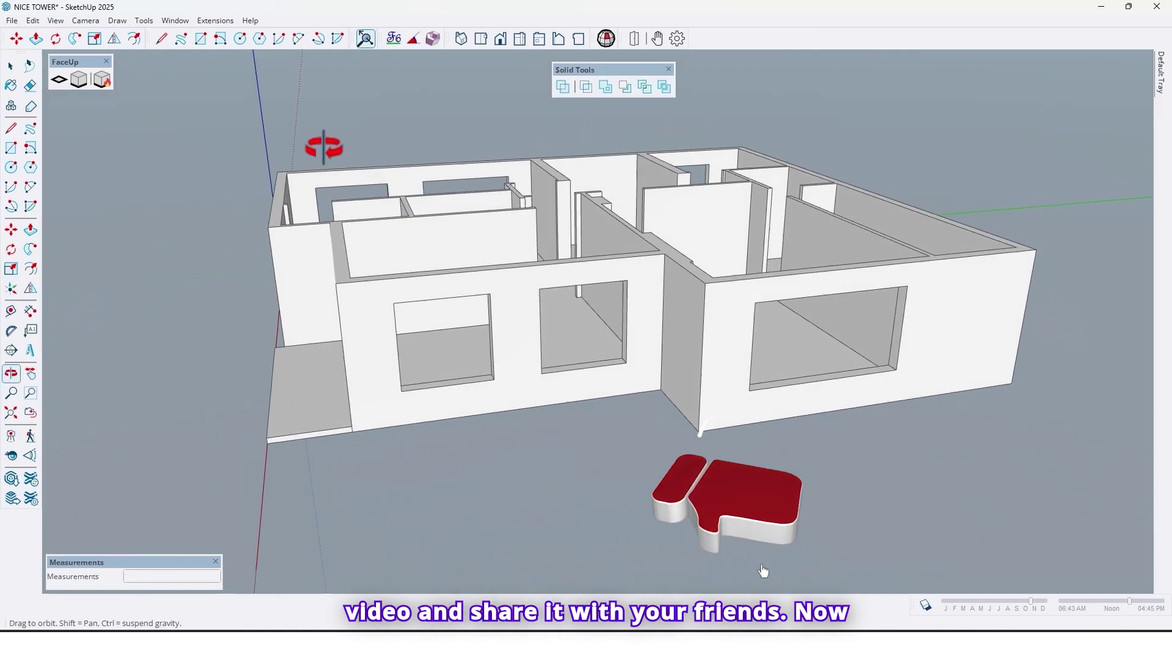
middle_drag(324, 147, 518, 190)
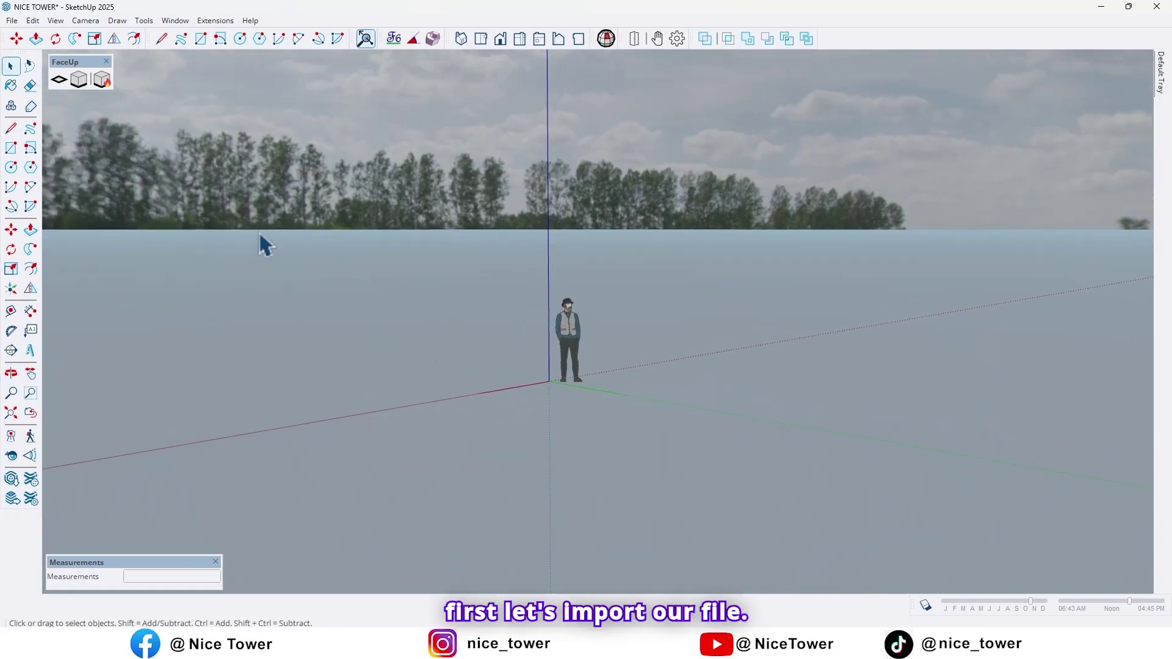
Import the NICE TOWER.dxf floor plan through File > Import.
click(12, 20)
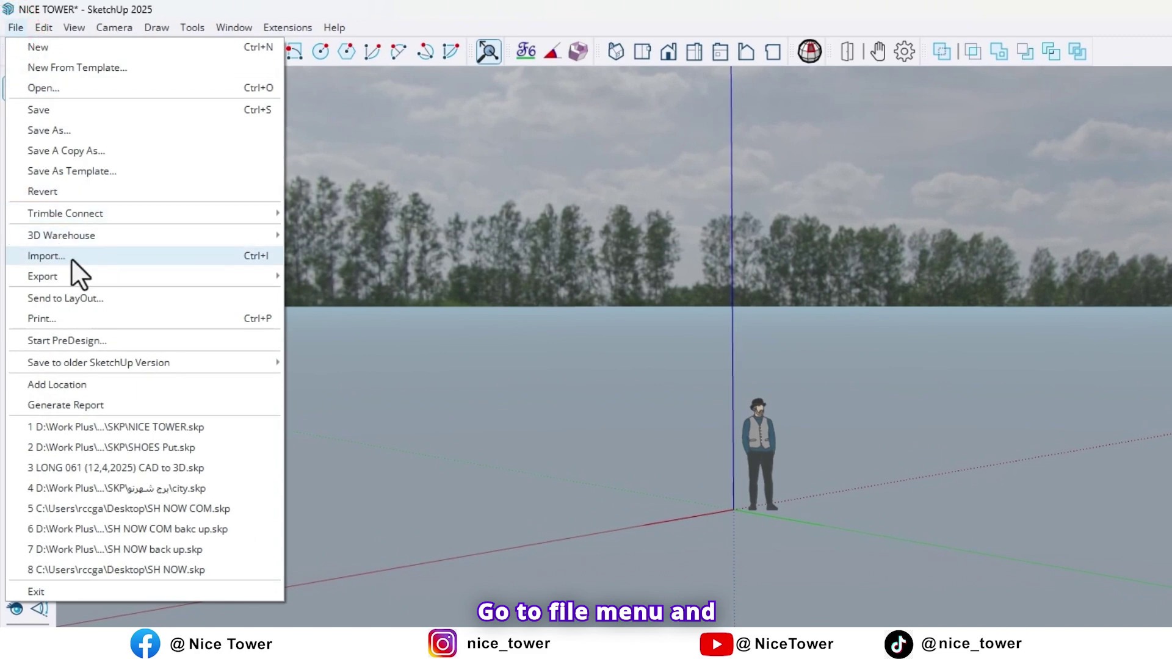
click(71, 259)
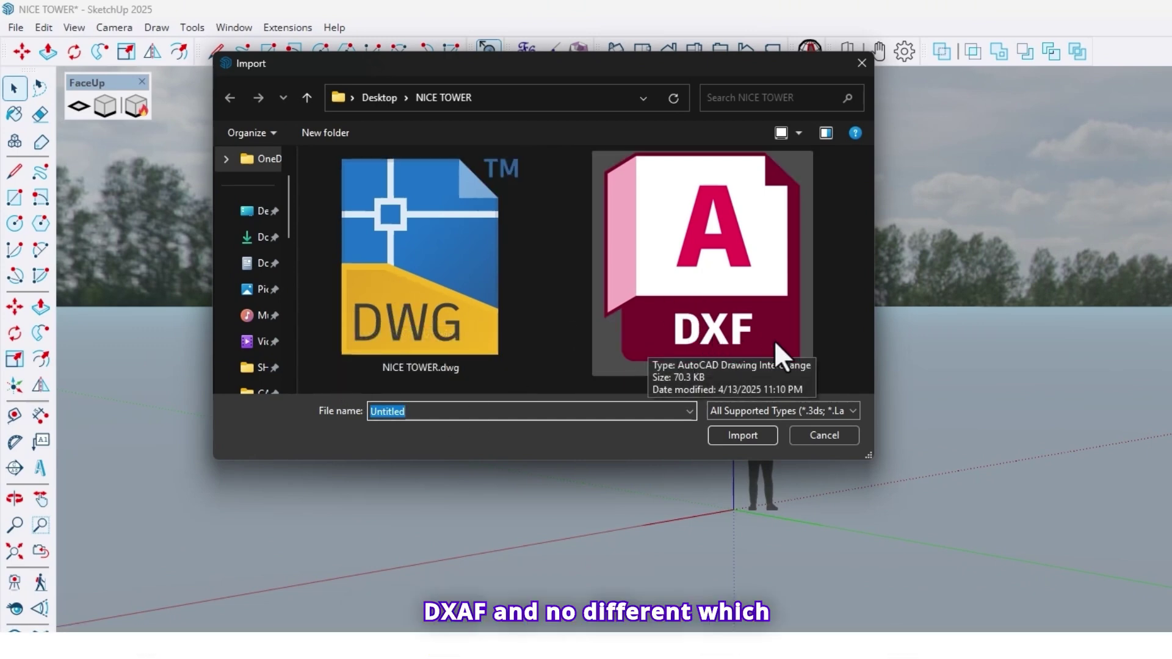
click(431, 371)
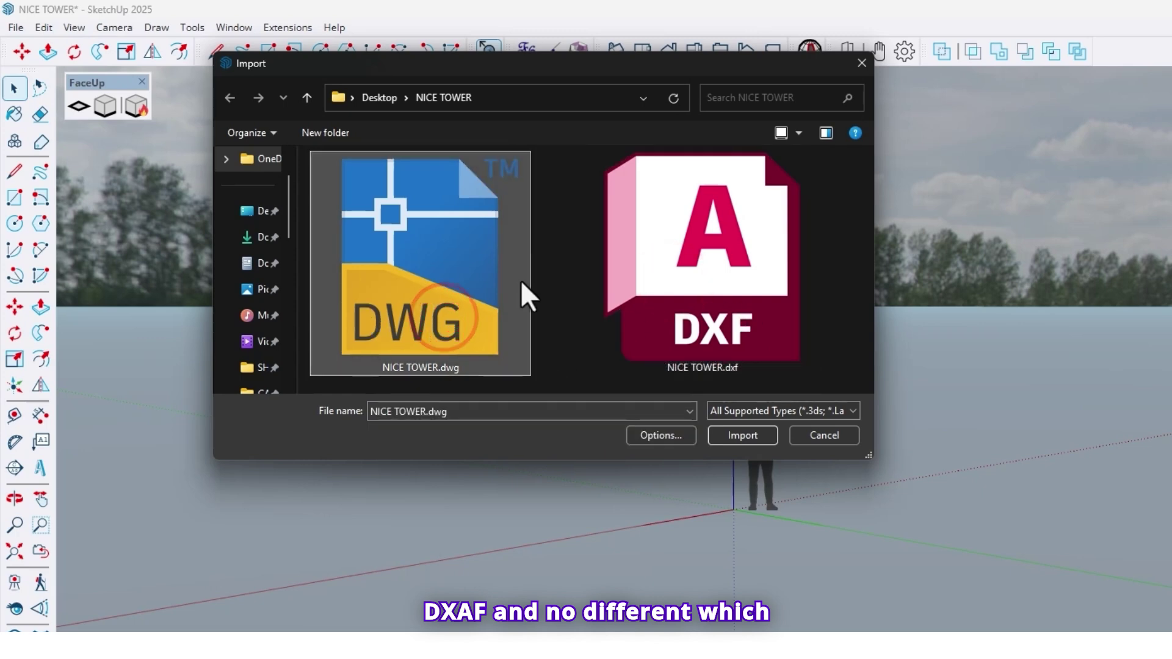
click(687, 287)
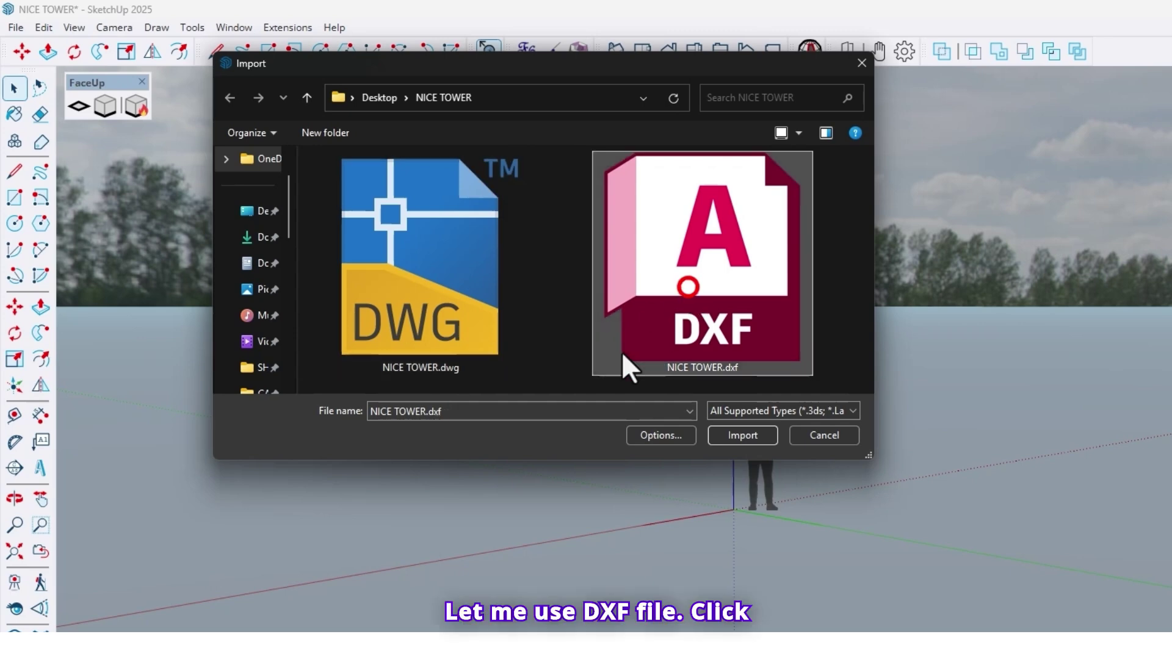
click(750, 441)
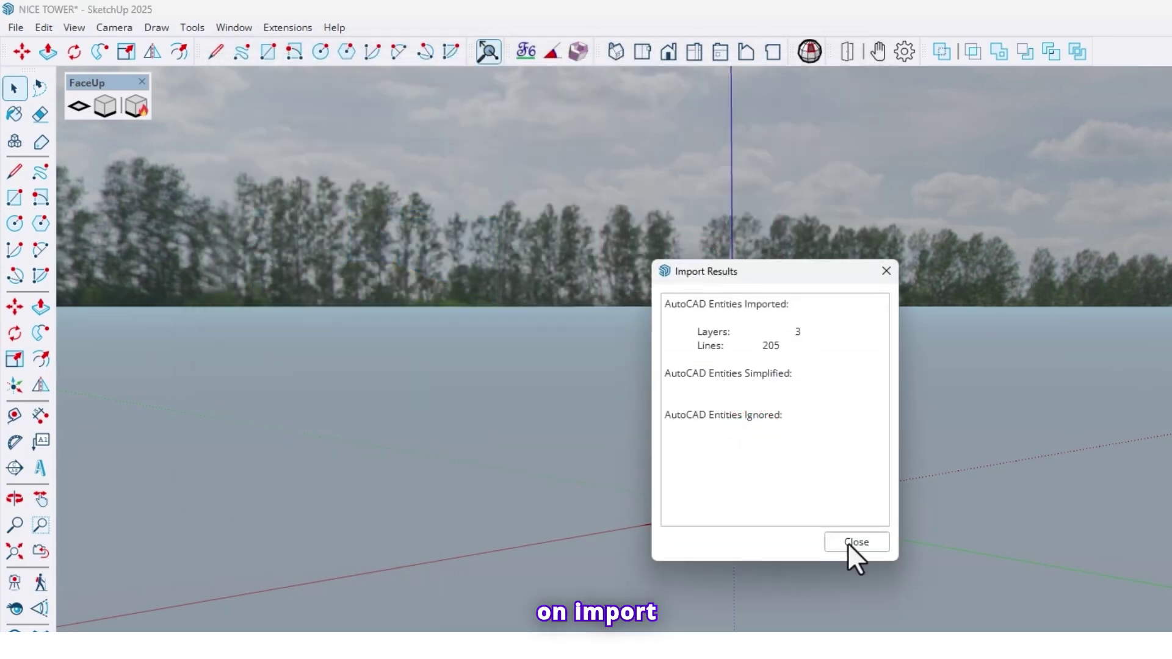
Dismiss the import results and open the floor-plan group for editing.
click(853, 543)
middle_drag(688, 438, 230, 189)
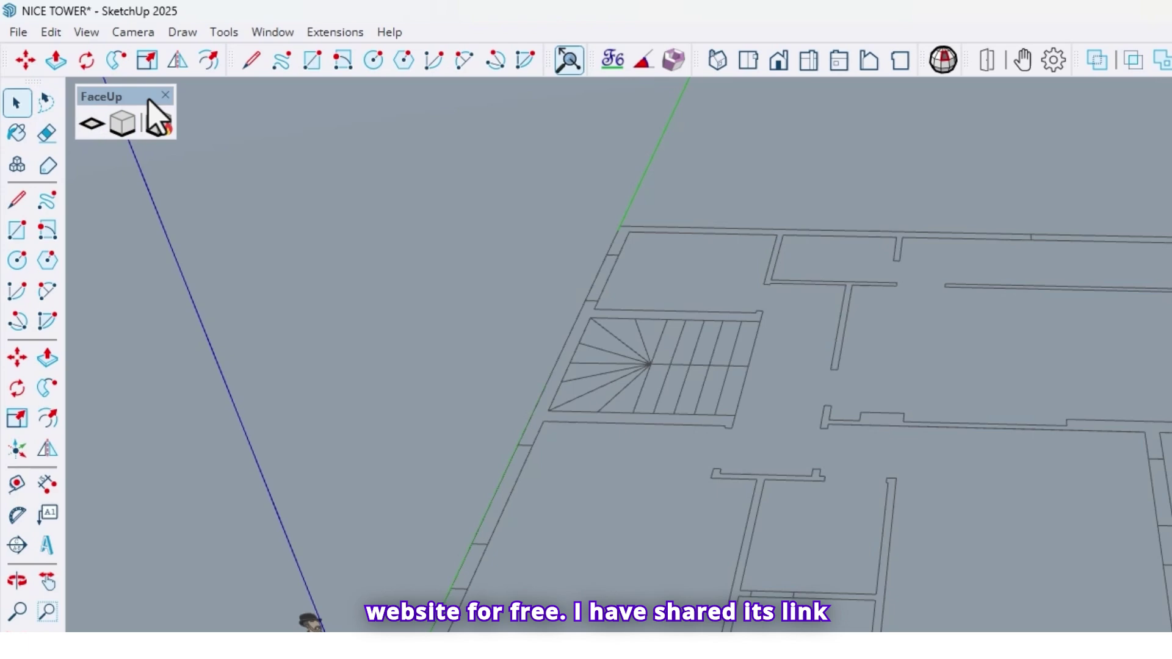
mouse_move(377, 244)
shift+middle_down()
mouse_move(388, 233)
mouse_move(327, 242)
shift+middle_up()
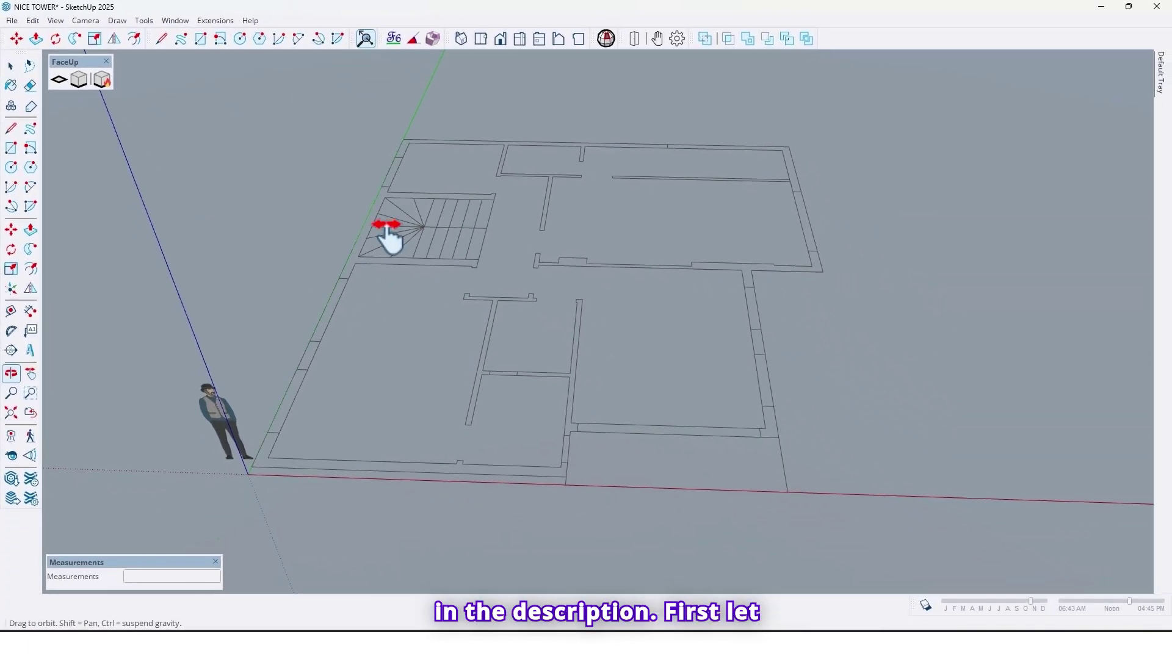
scroll(476, 201, up, 4)
middle_drag(677, 275, 494, 299)
double_click(591, 261)
scroll(593, 258, up, 2)
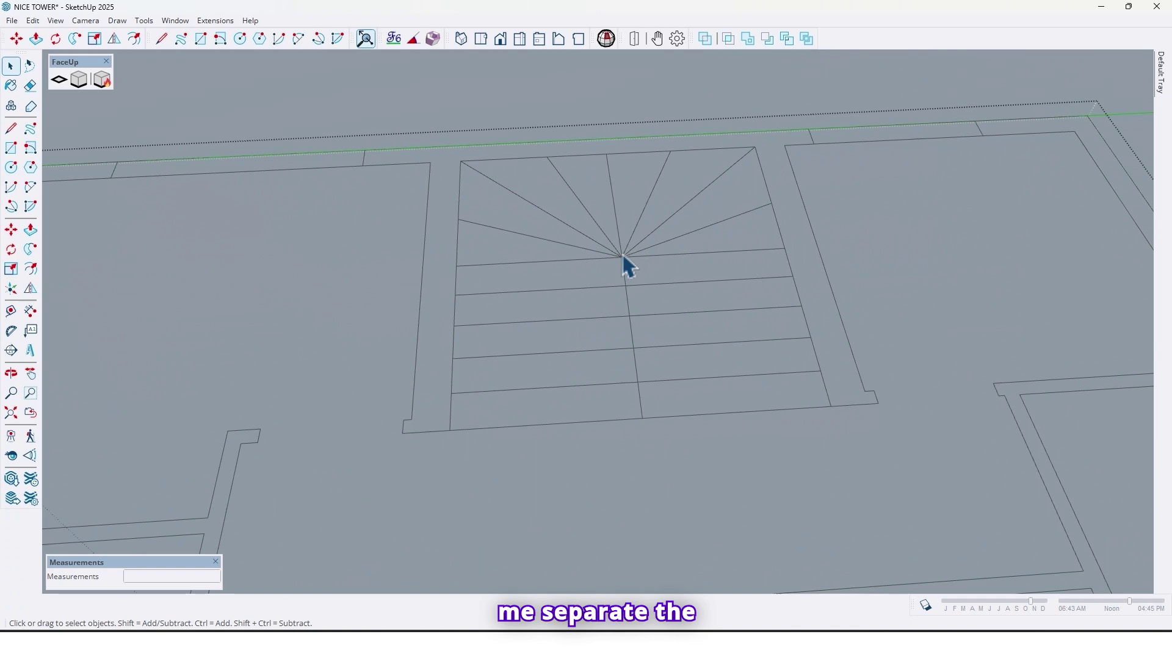
Window-select the staircase lines, make them a group, and hide that group.
drag(665, 436, 590, 268)
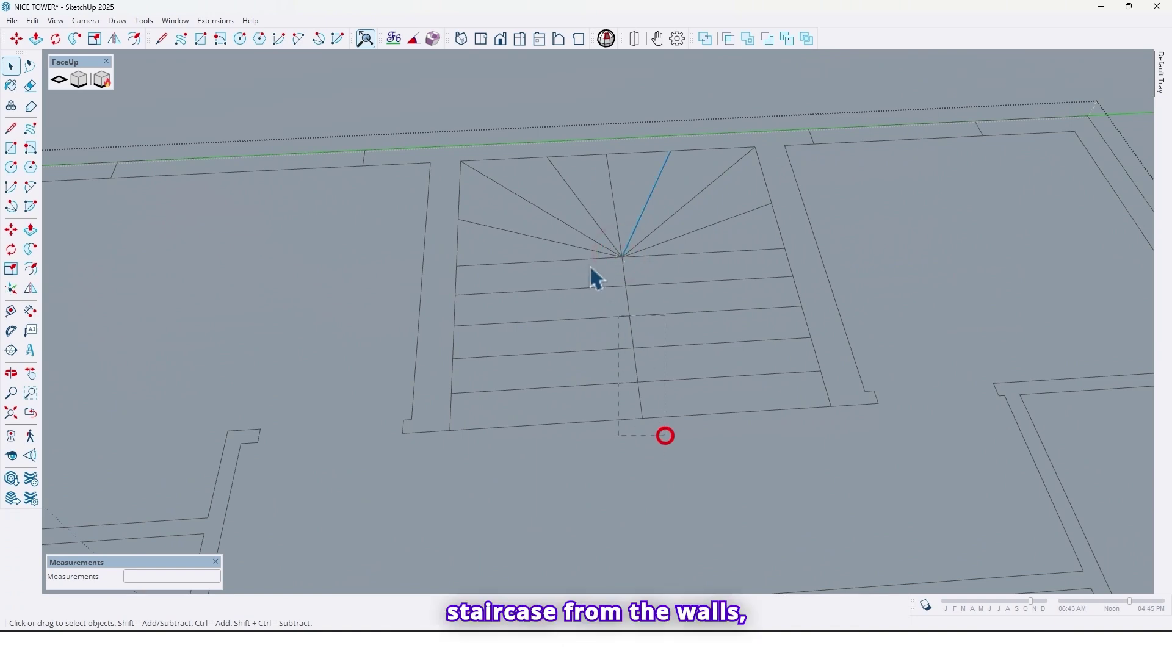
drag(565, 230, 565, 230)
scroll(631, 268, up, 5)
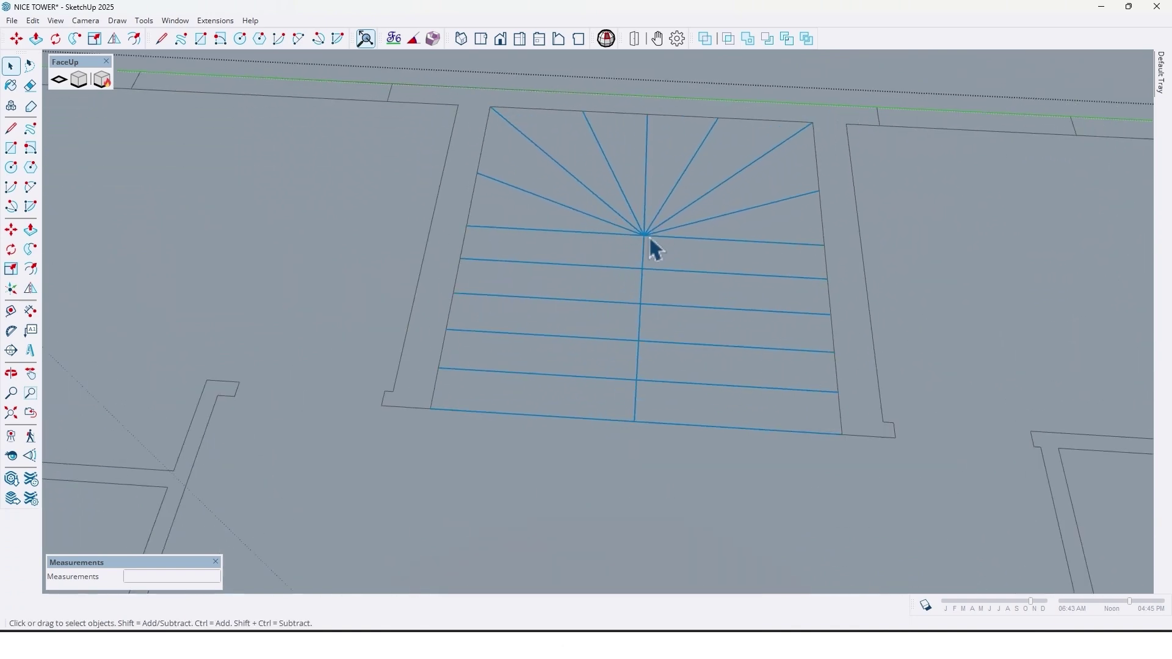
right_click(644, 238)
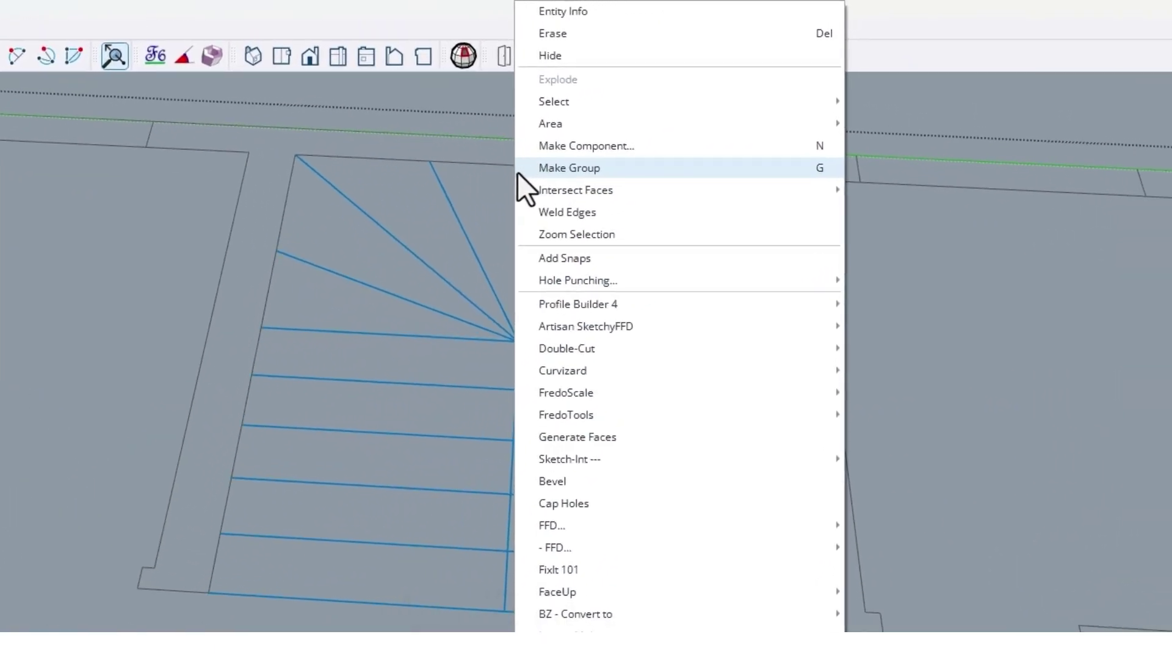
click(631, 169)
middle_drag(632, 177, 450, 335)
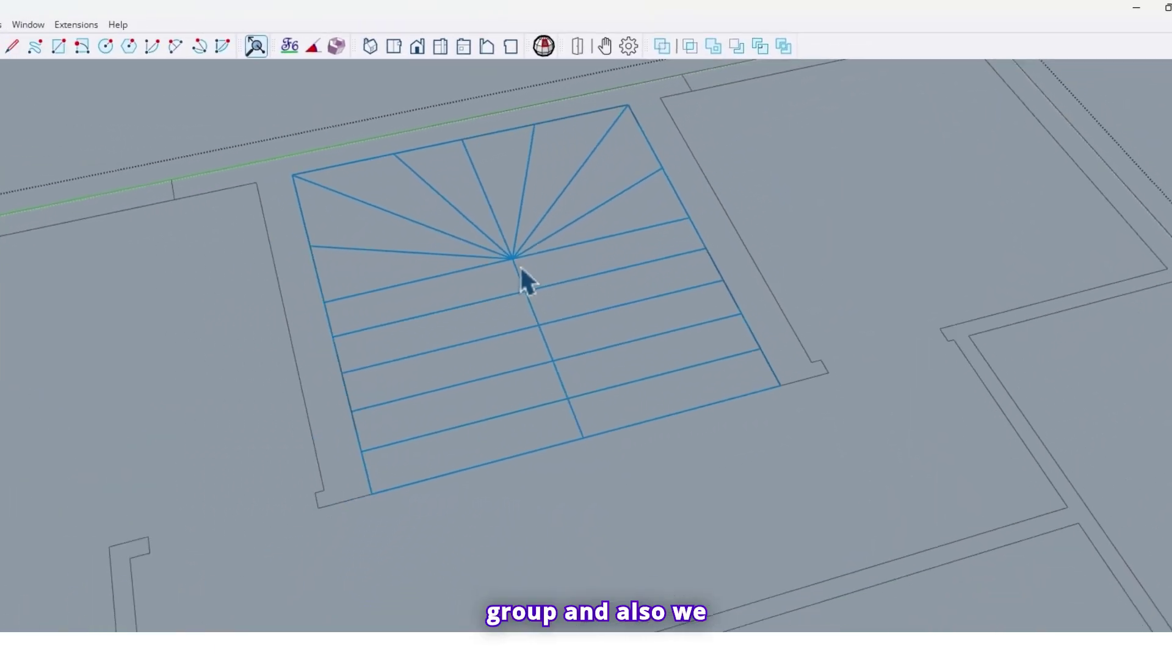
right_click(513, 264)
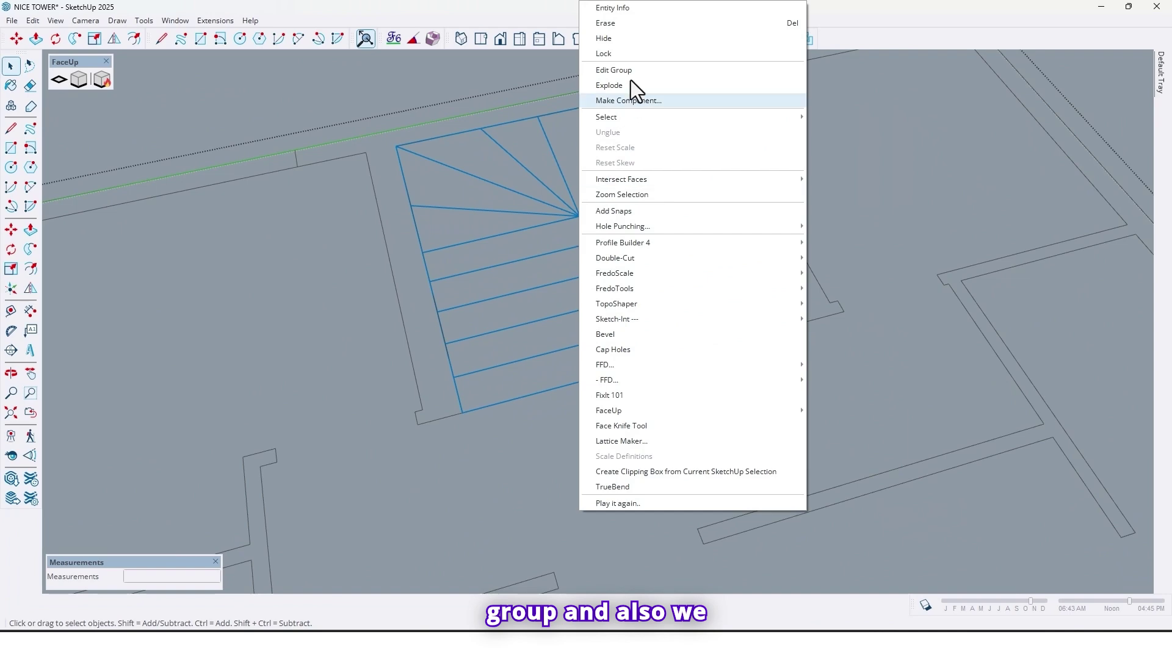
click(618, 37)
middle_drag(617, 324, 851, 131)
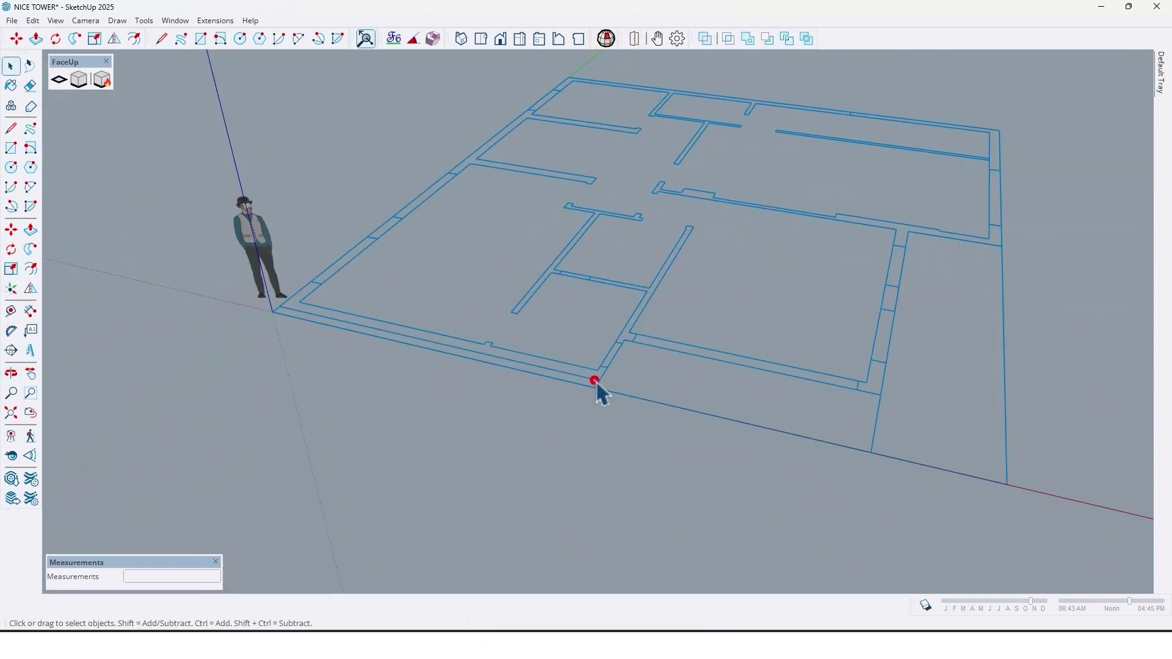
Select all floor-plan edges inside the group and generate faces with FaceUp's Summon Faces.
double_click(596, 384)
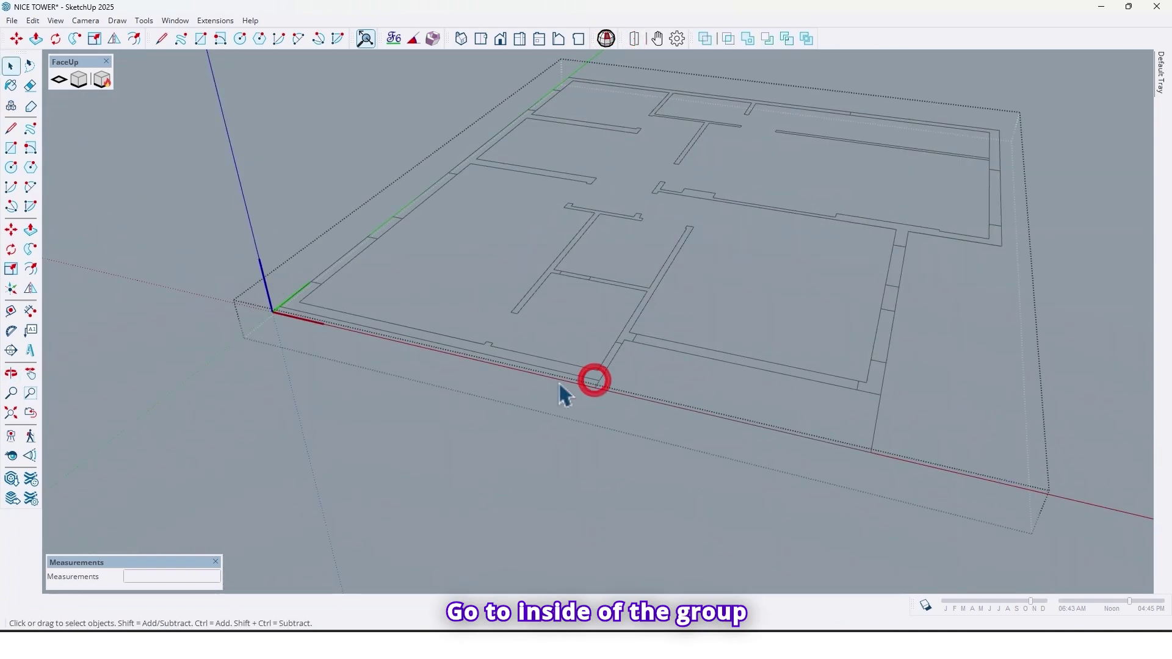
middle_drag(596, 381, 571, 308)
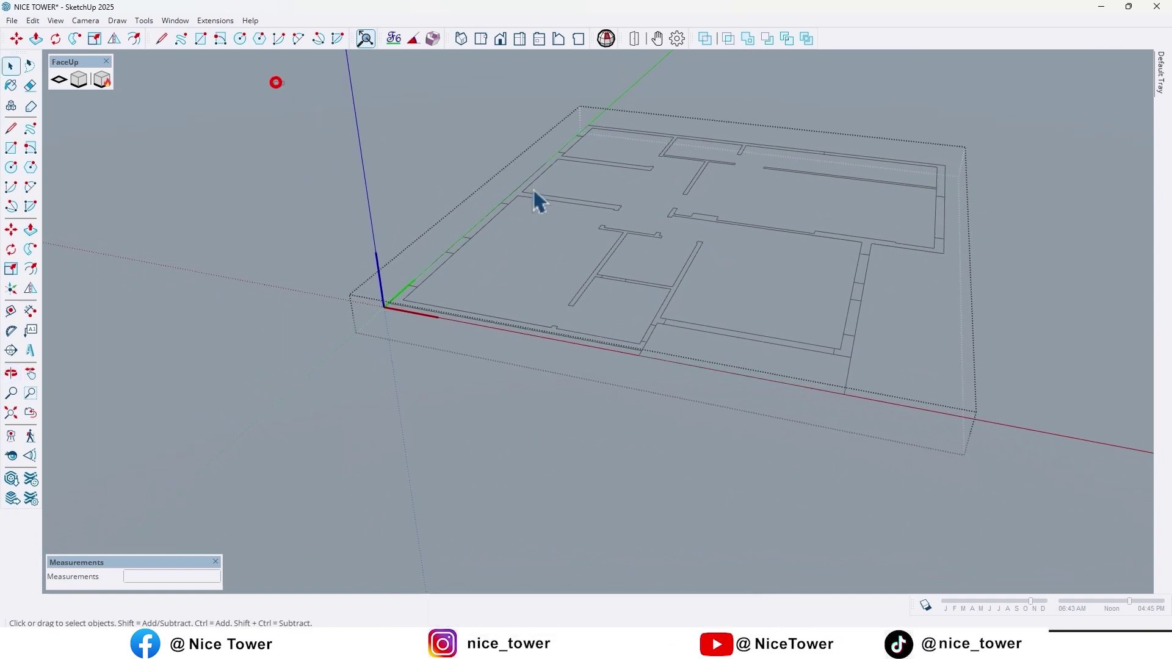
drag(275, 82, 960, 402)
drag(1010, 480, 986, 465)
middle_drag(986, 465, 794, 282)
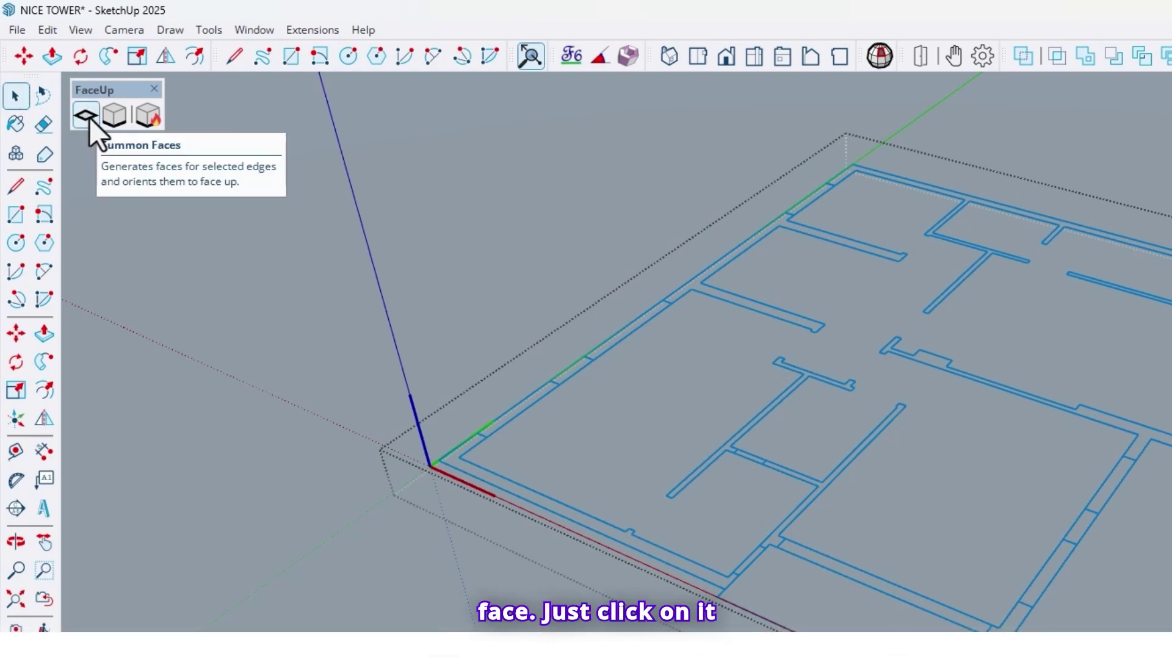
click(89, 117)
middle_drag(680, 410, 505, 382)
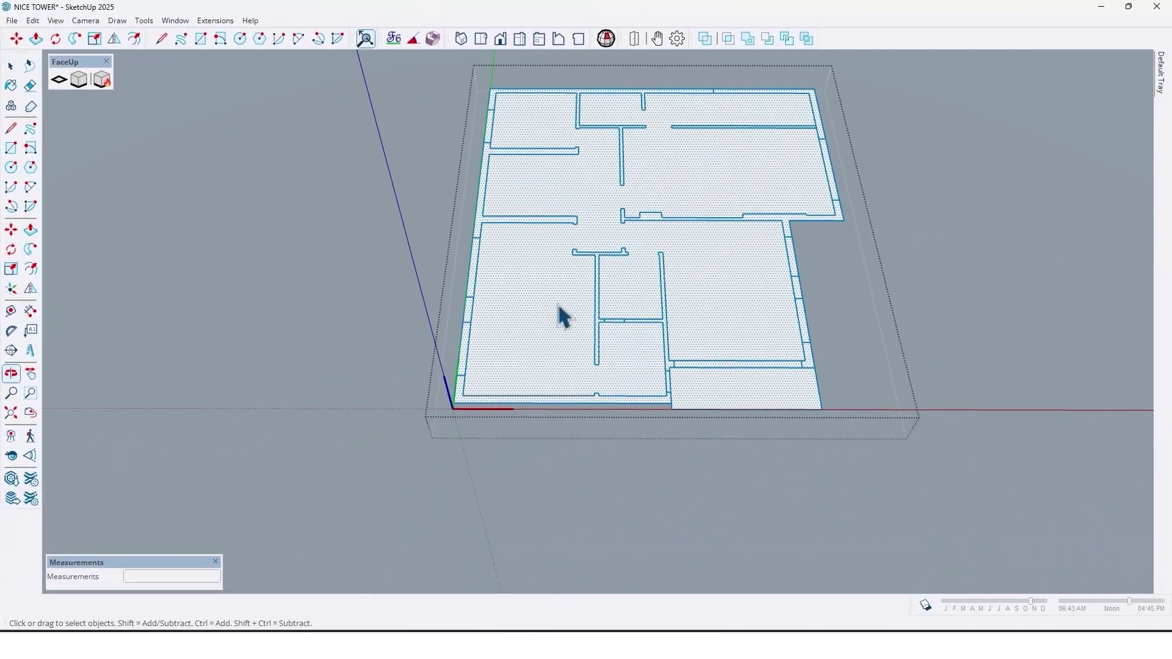
key(space)
click(555, 301)
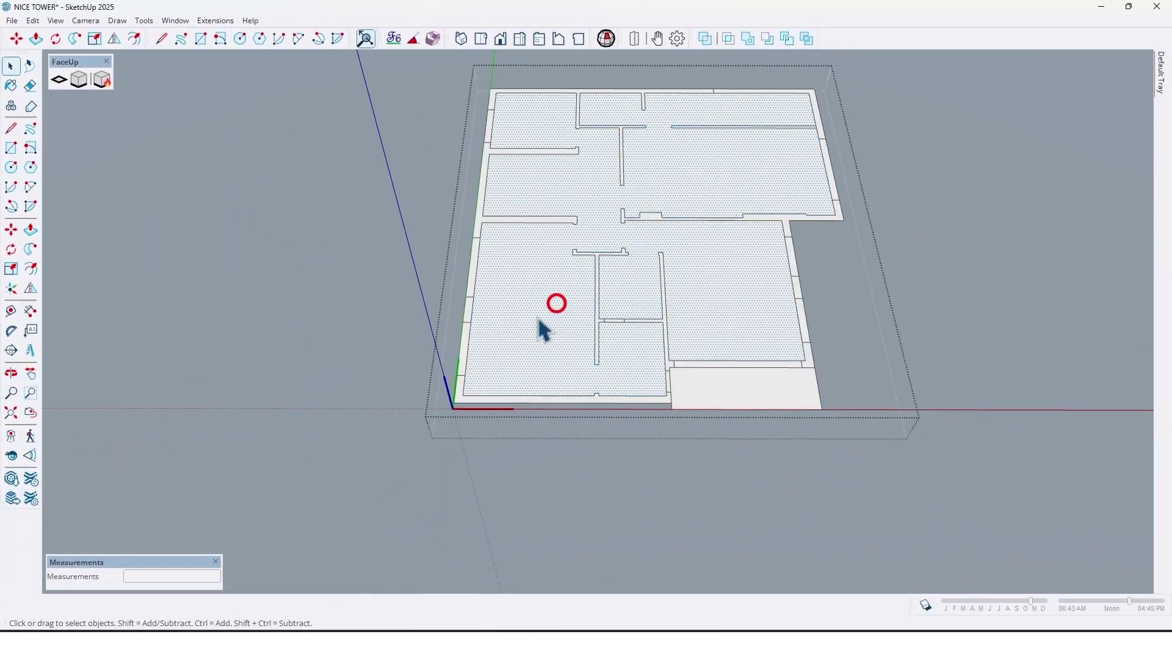
middle_drag(536, 314, 674, 470)
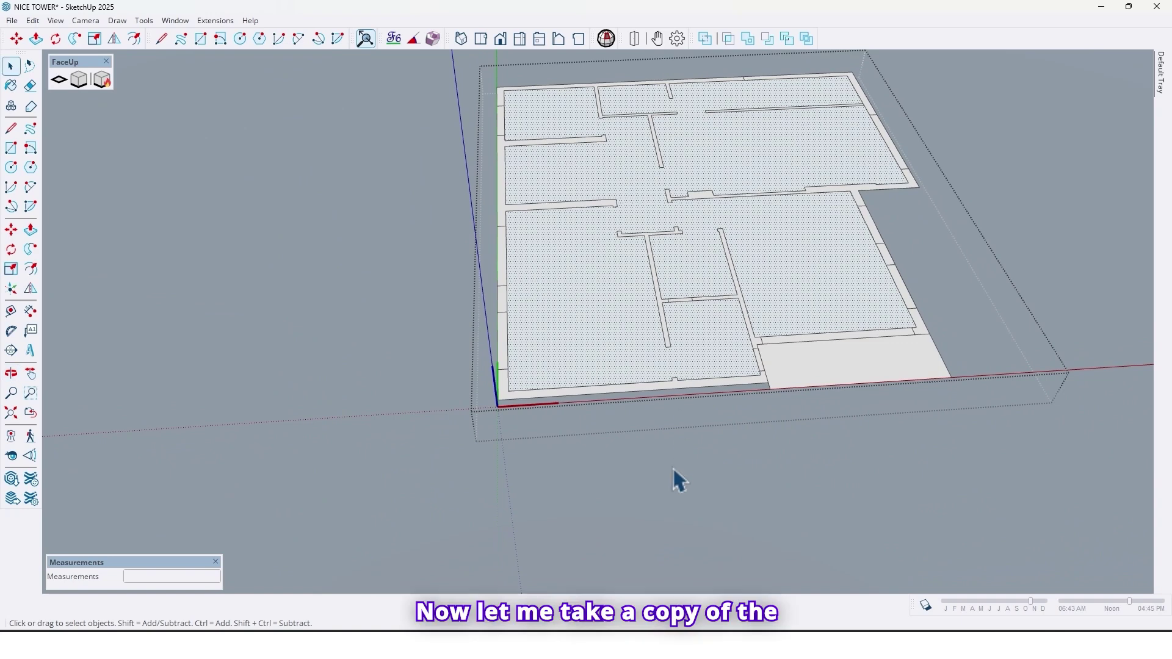
Copy the faced plan 1500 to the left with Move and Ctrl.
click(814, 450)
key(ctrl)
shift+middle_drag(455, 465, 638, 377)
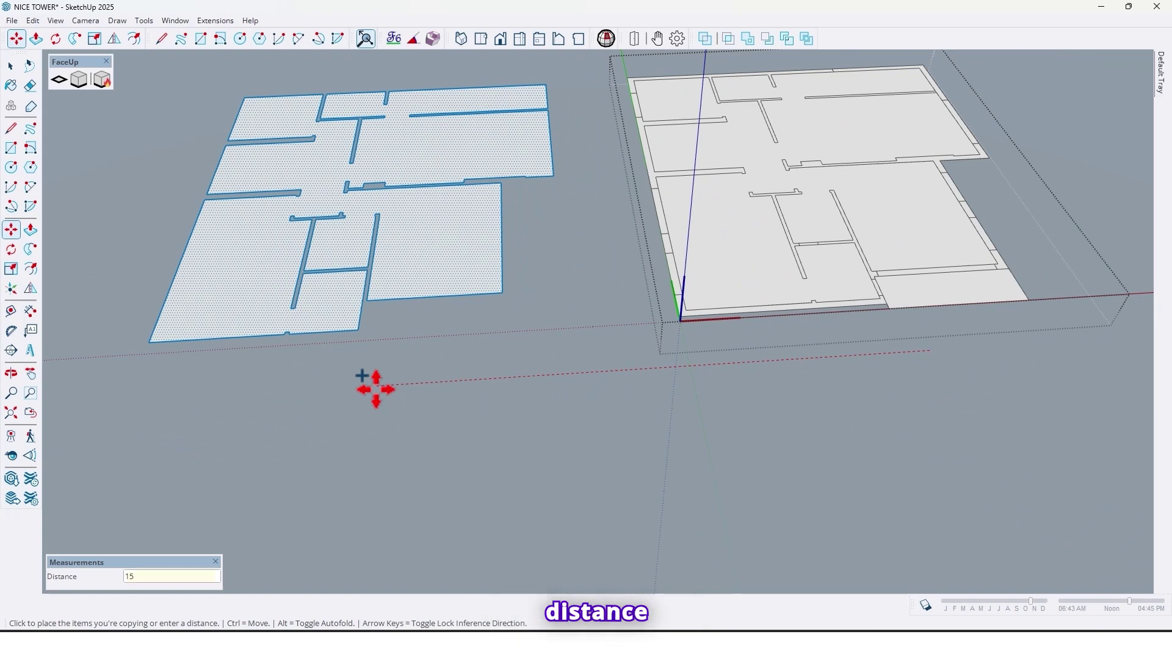
key(Return)
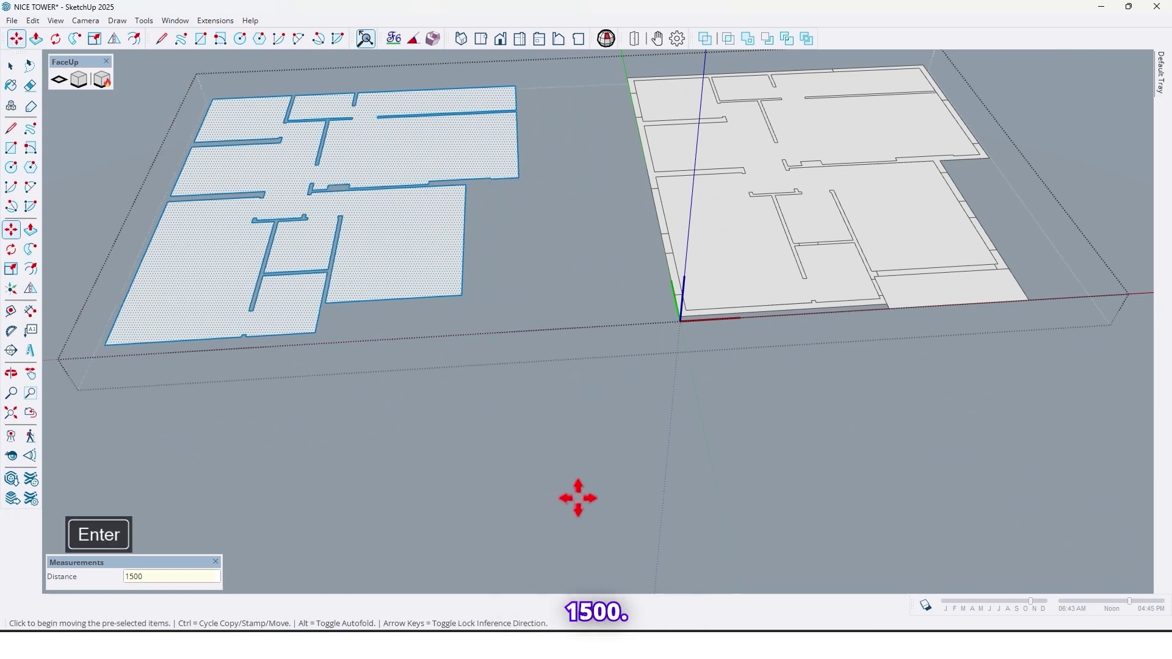
Delete the room faces from the original plan, leaving only its wall strips.
scroll(577, 498, down, 2)
middle_drag(609, 374, 604, 280)
key(space)
click(605, 286)
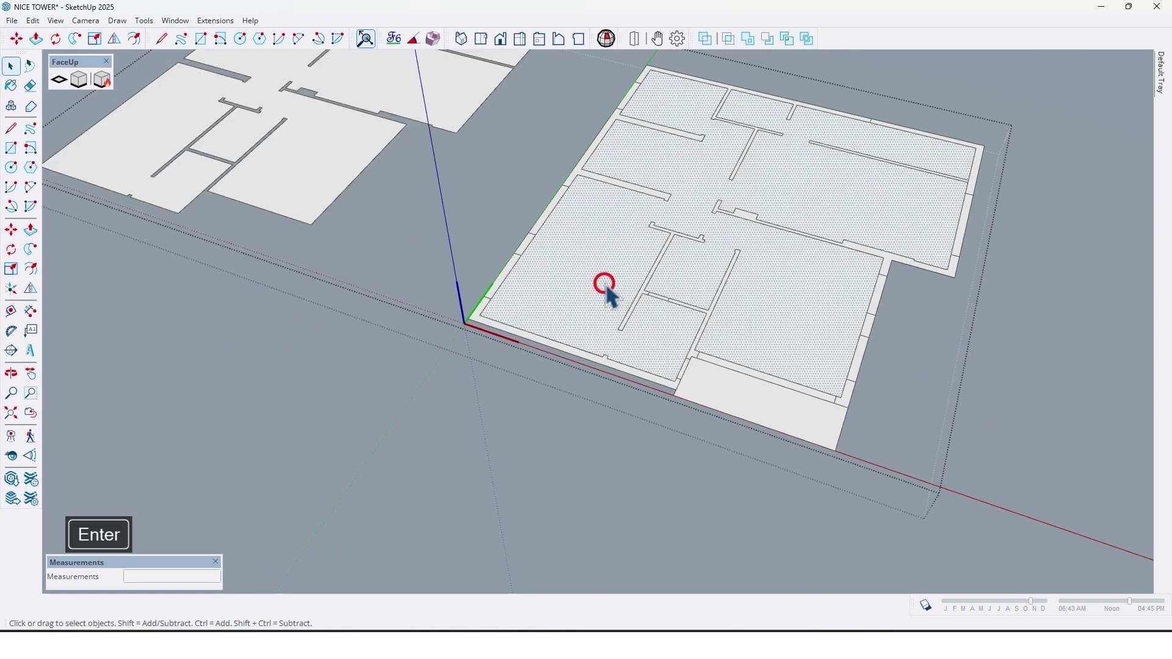
key(Delete)
middle_drag(628, 329, 539, 201)
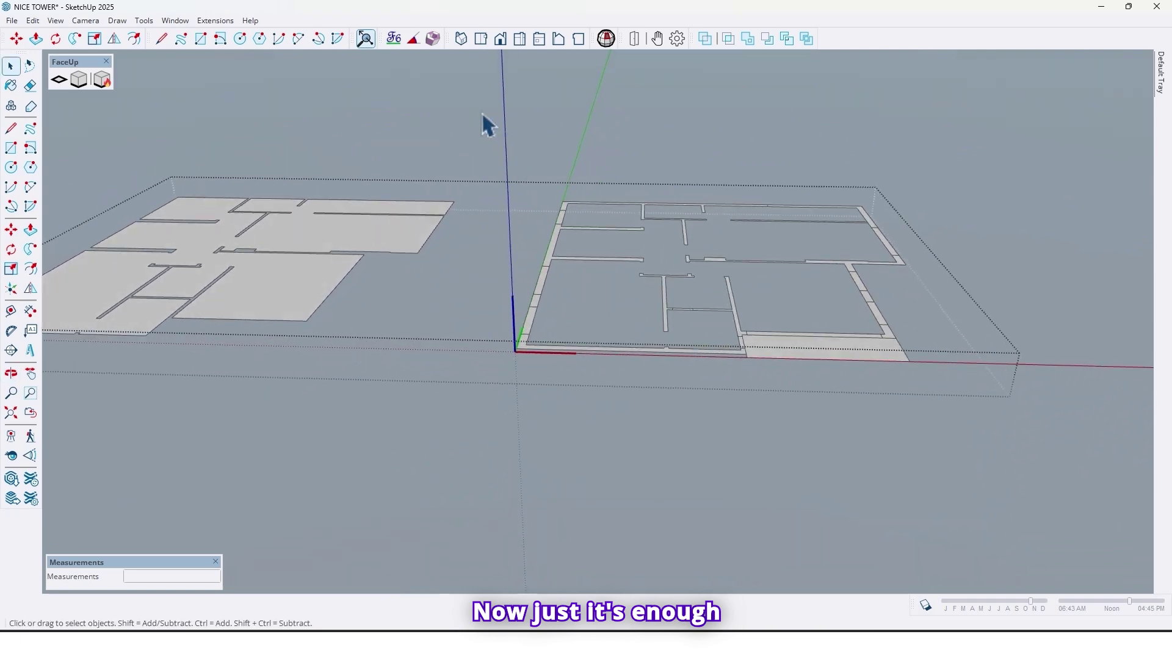
Extrude the original plan's wall faces to 250 with FaceUp's Extruder.
drag(480, 111, 857, 424)
drag(1026, 413, 1026, 413)
middle_drag(1026, 413, 691, 374)
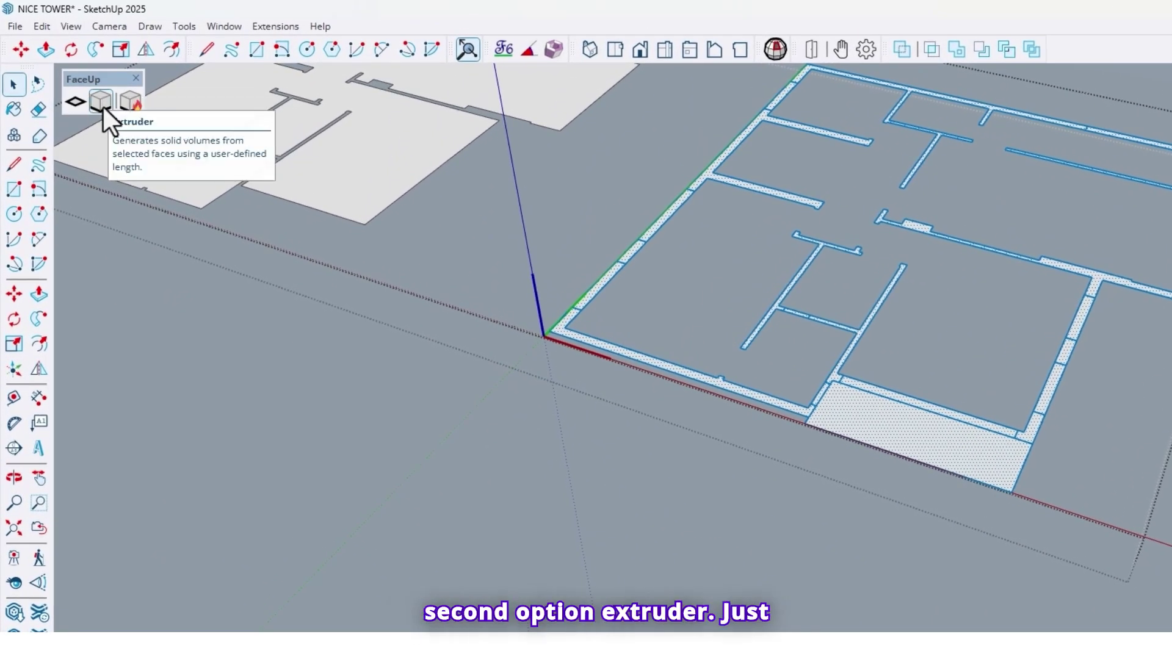
click(102, 105)
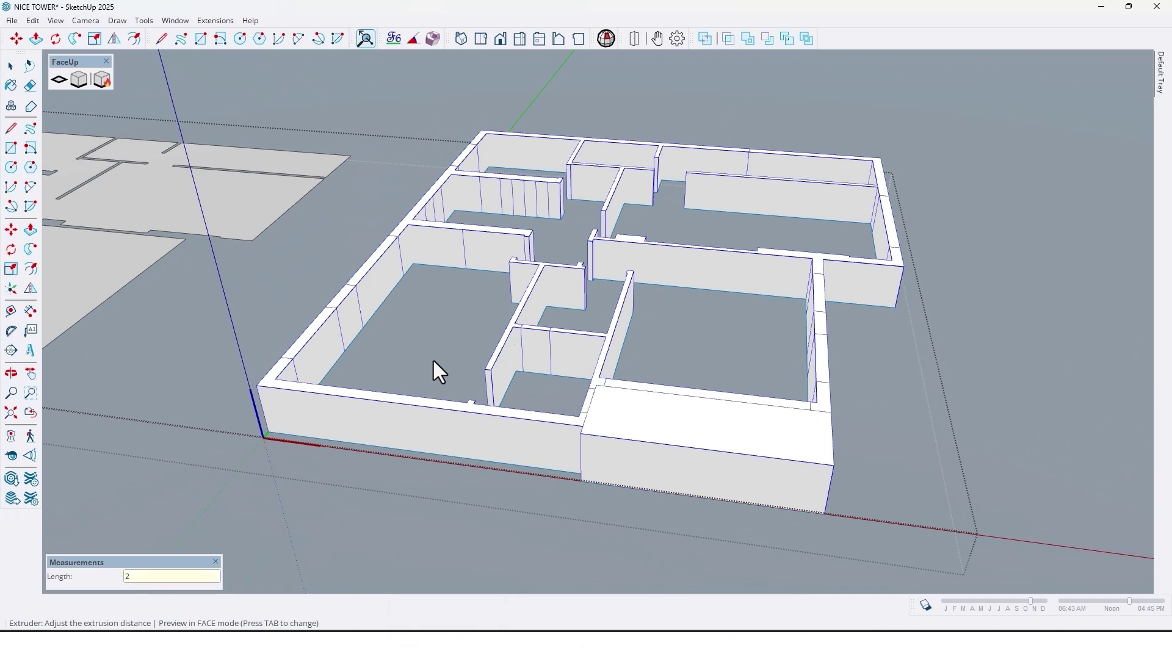
key(Return)
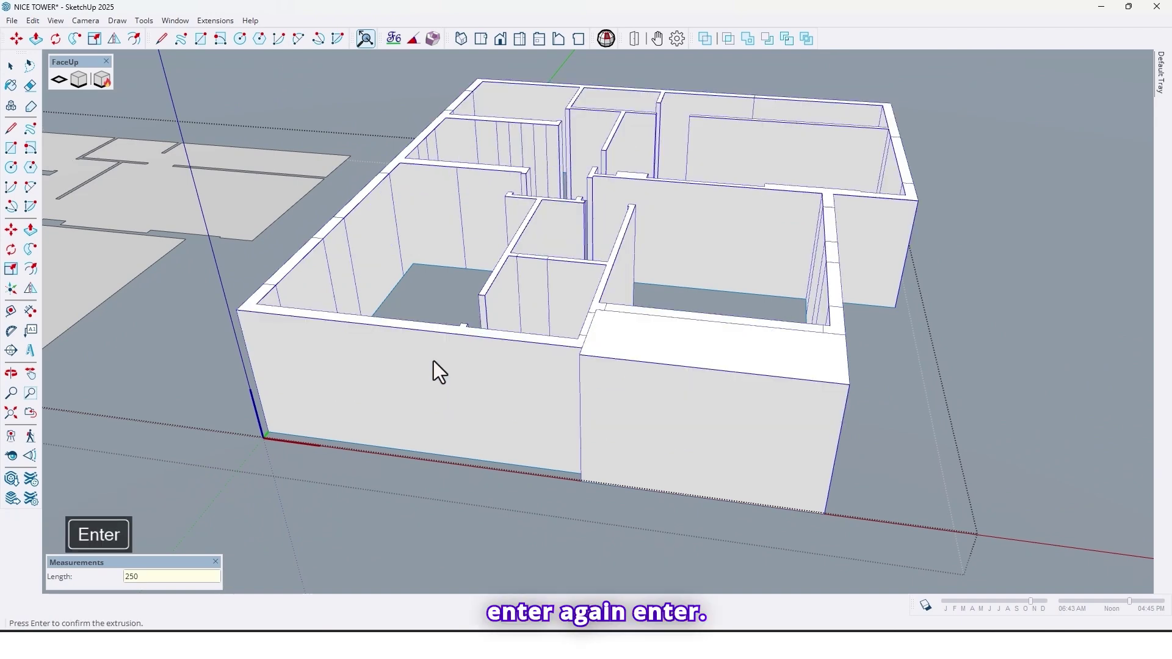
key(Return)
middle_drag(758, 405, 525, 359)
Clear the selection, orbit to the front wall, and open its group for editing.
click(930, 515)
middle_drag(716, 408, 372, 479)
scroll(772, 240, up, 3)
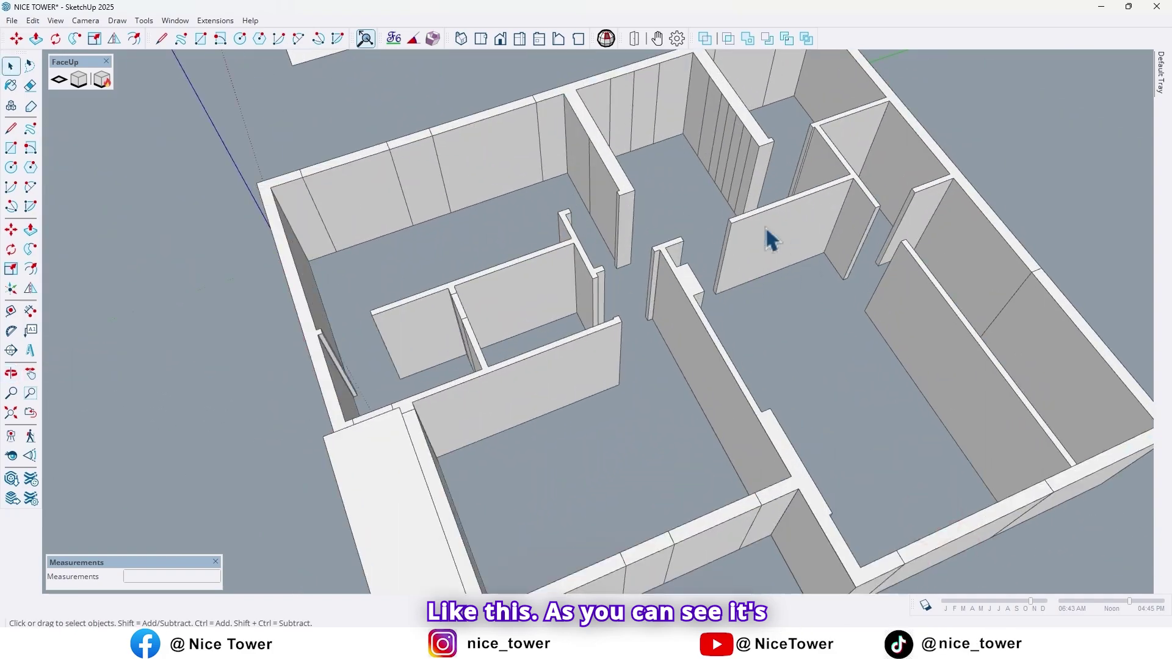
middle_drag(770, 240, 421, 207)
scroll(606, 314, up, 1)
middle_drag(606, 314, 507, 305)
scroll(506, 305, down, 2)
shift+middle_drag(507, 305, 550, 331)
click(557, 343)
double_click(549, 331)
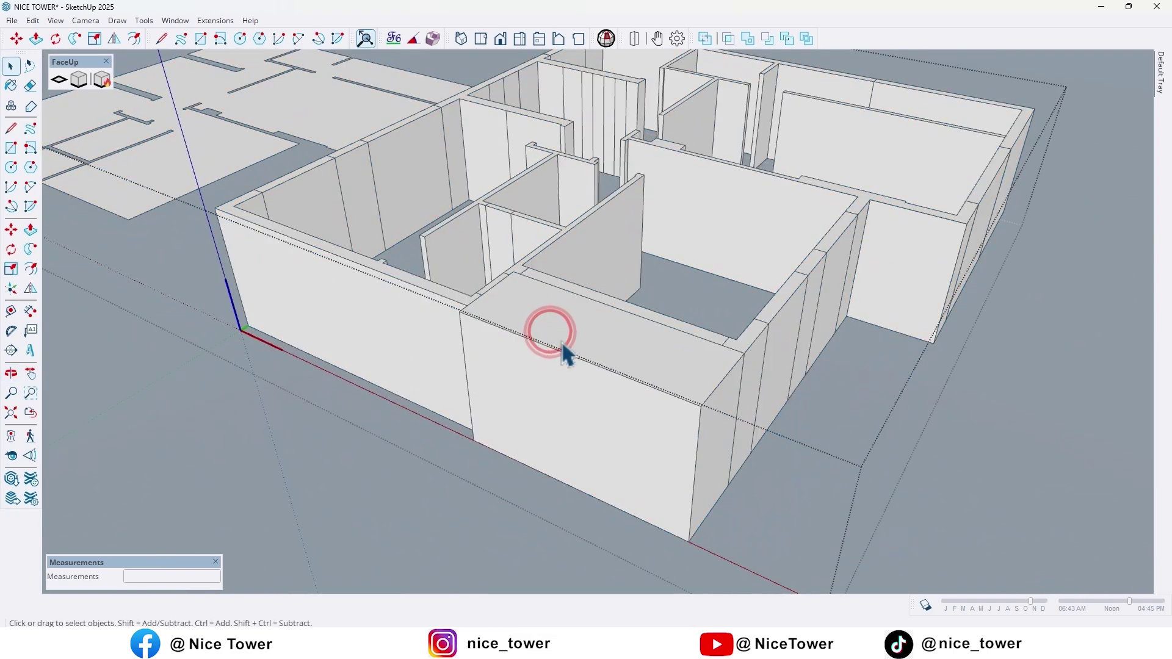
Scale the front wall block down from its top to a low slab, Blue Scale 0.11.
key(s)
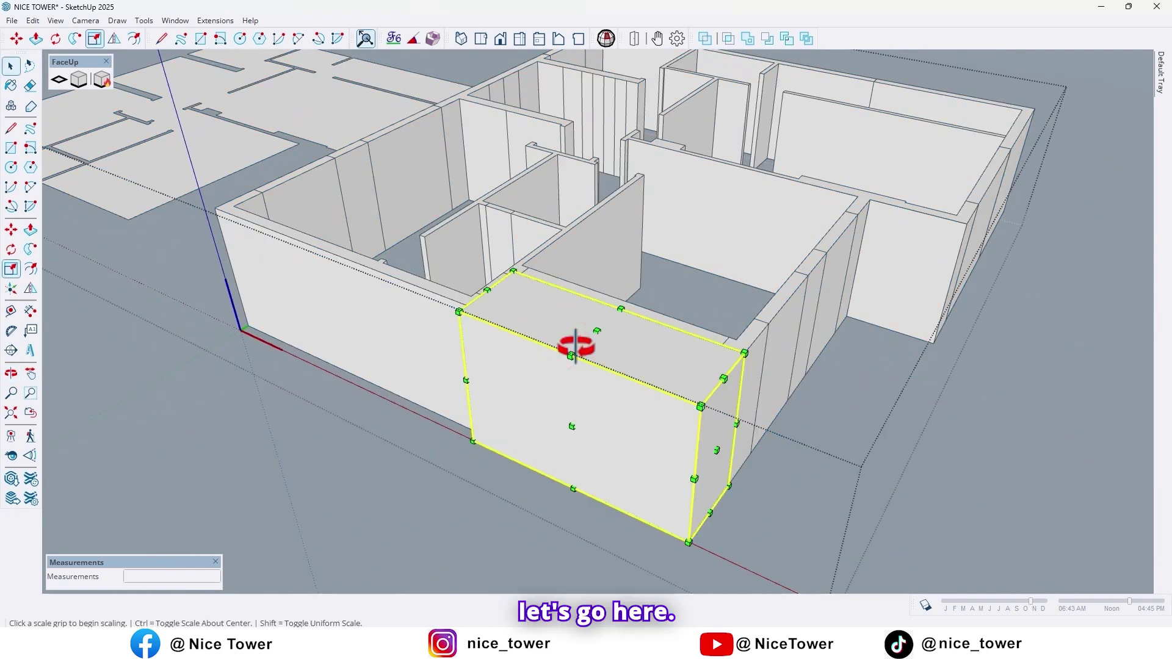
click(598, 331)
click(739, 486)
scroll(746, 504, down, 3)
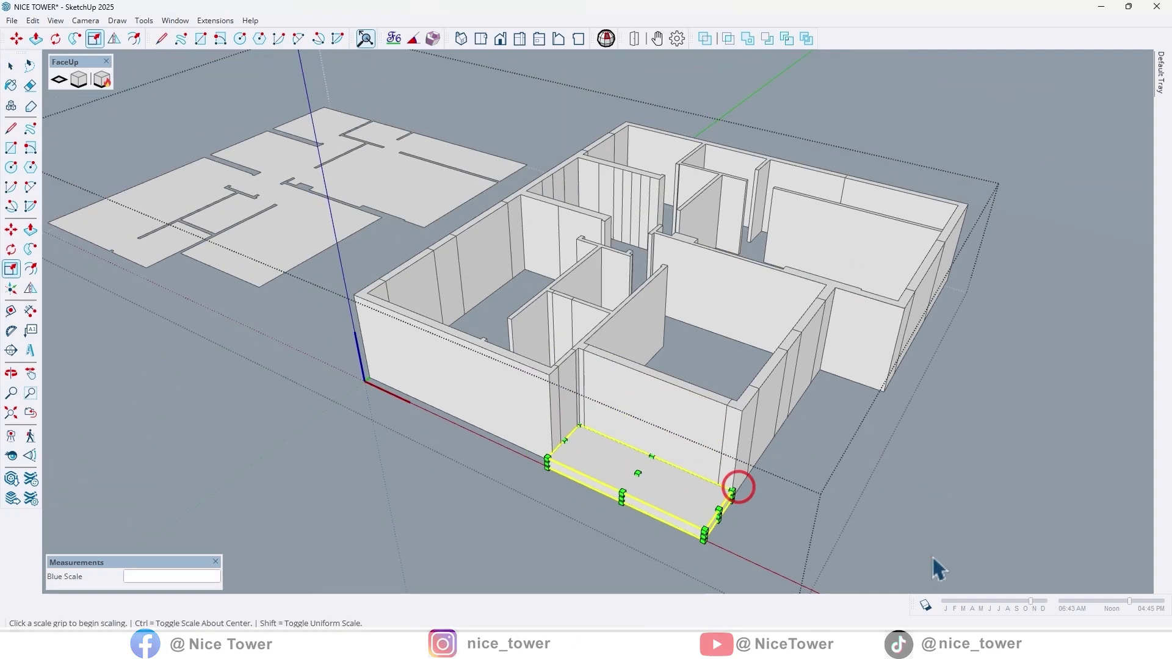
key(space)
click(931, 552)
Orbit around the building, selecting back wall panels to inspect them.
middle_drag(750, 440, 514, 440)
scroll(612, 317, up, 3)
middle_drag(612, 317, 617, 367)
scroll(554, 262, up, 3)
shift+middle_drag(553, 262, 581, 275)
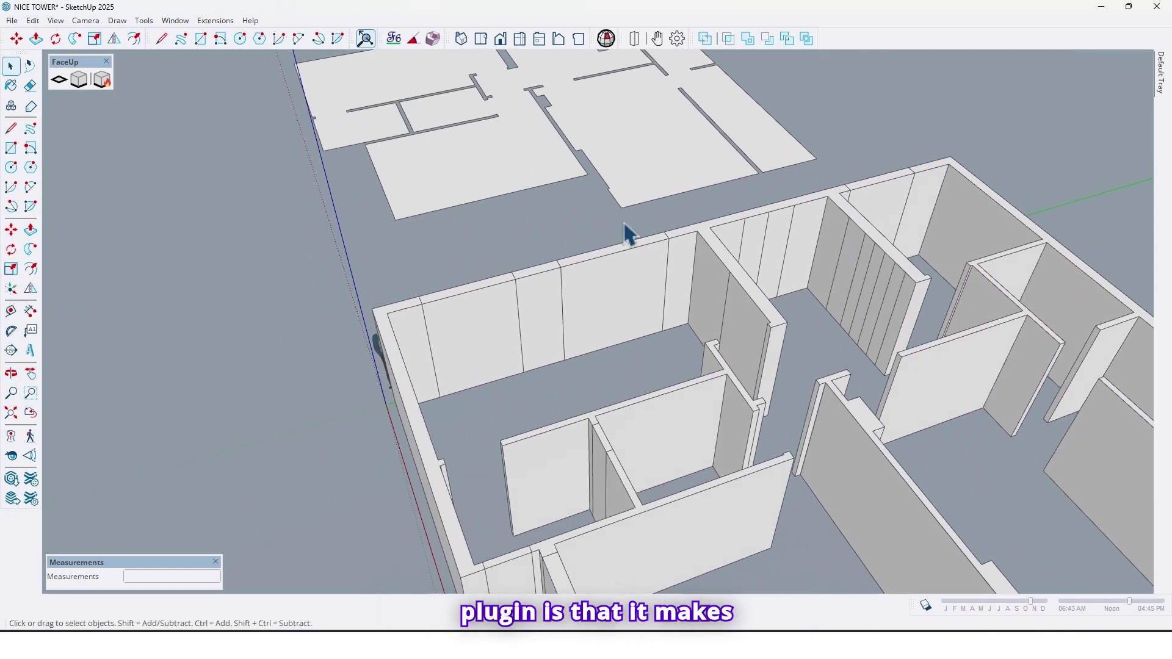
shift+middle_drag(572, 345, 549, 324)
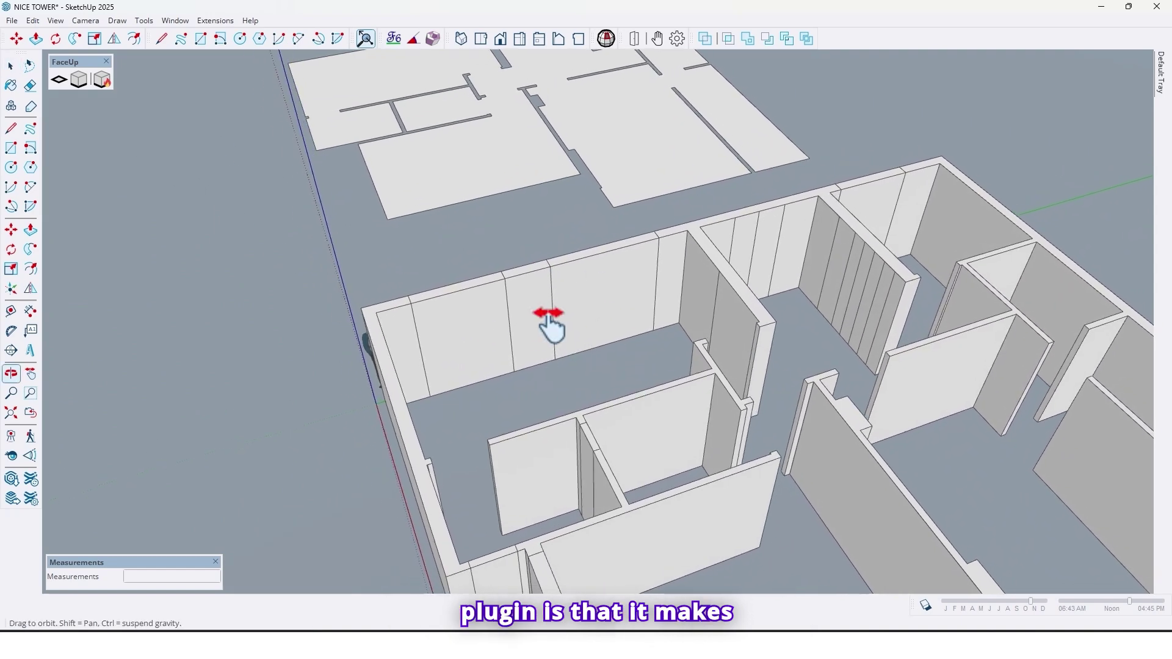
click(473, 317)
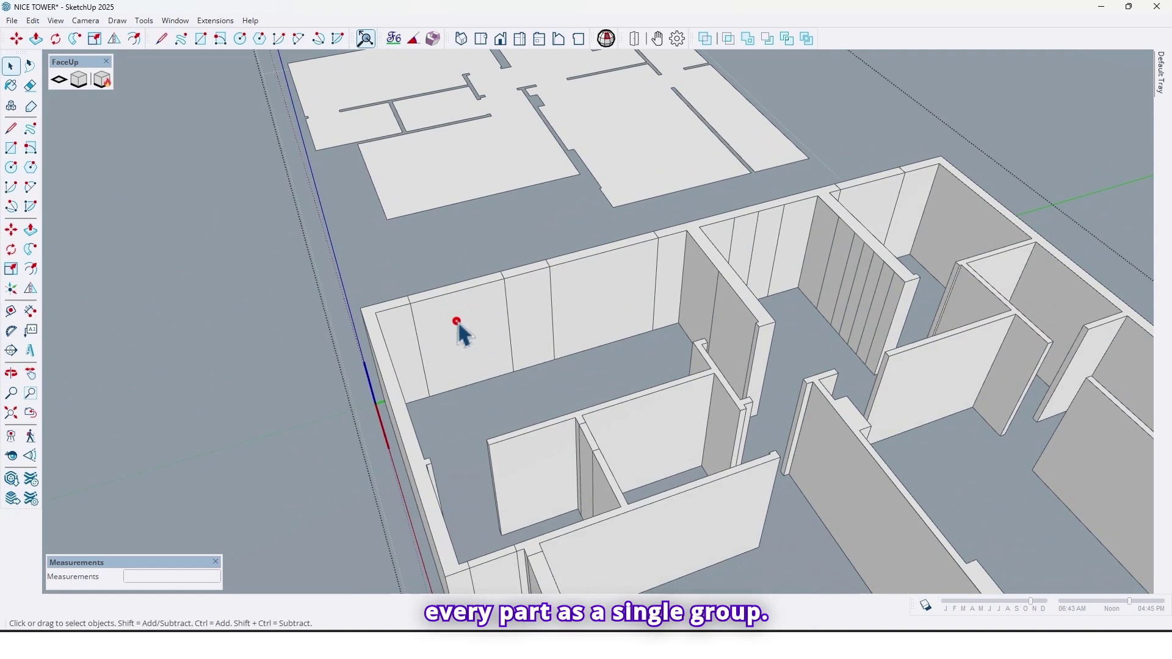
mouse_move(523, 303)
middle_down()
mouse_move(452, 340)
mouse_move(610, 324)
mouse_move(690, 340)
mouse_move(579, 352)
mouse_move(517, 282)
middle_up()
click(513, 269)
middle_drag(460, 332, 337, 340)
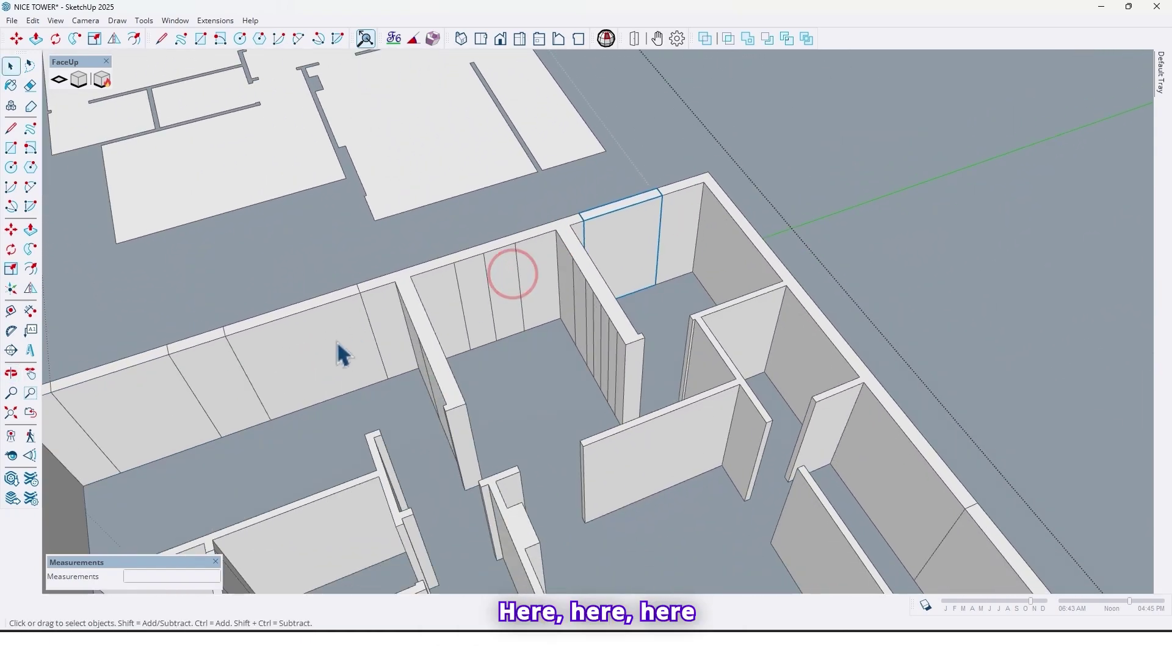
shift+middle_drag(235, 373, 485, 204)
scroll(488, 214, down, 3)
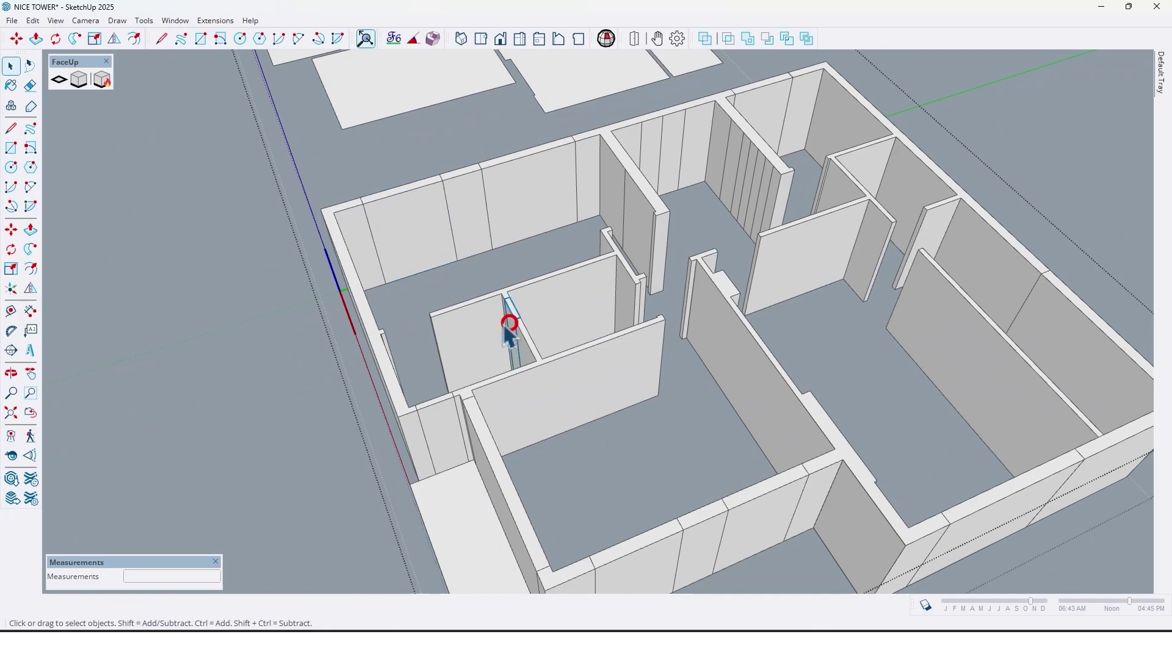
middle_drag(601, 389, 455, 285)
Move the copied room floors back inside the walled house.
click(456, 286)
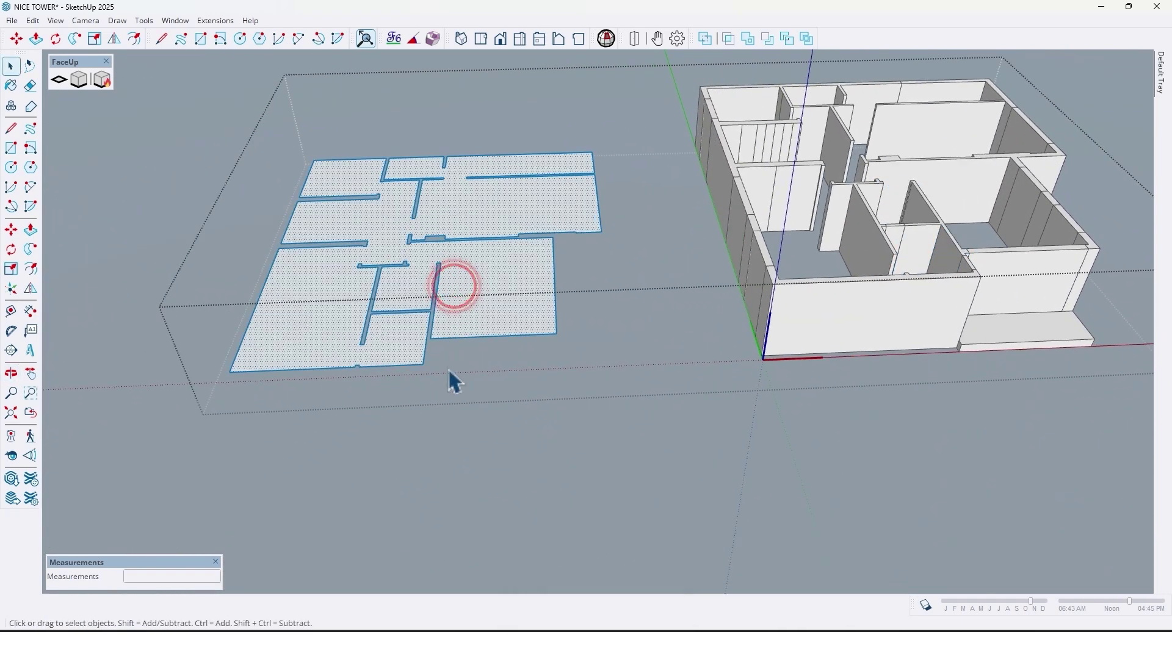
key(m)
click(330, 410)
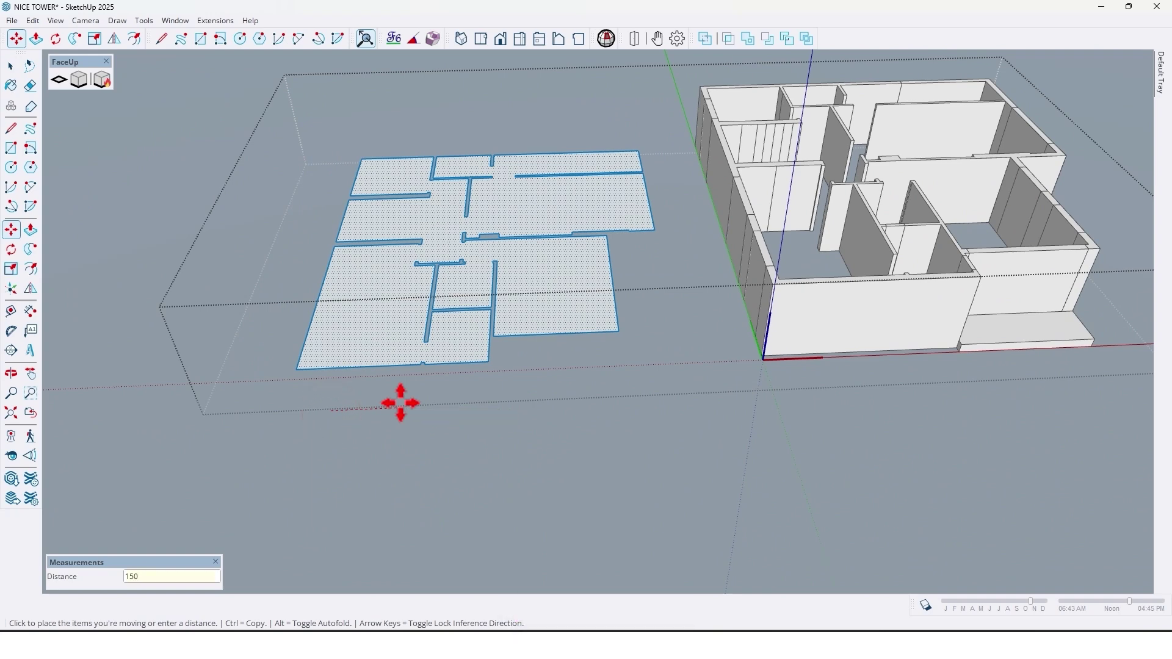
key(Return)
scroll(481, 400, down, 1)
middle_drag(696, 393, 367, 456)
scroll(543, 325, up, 3)
middle_drag(535, 301, 517, 323)
scroll(517, 323, up, 4)
scroll(522, 323, up, 1)
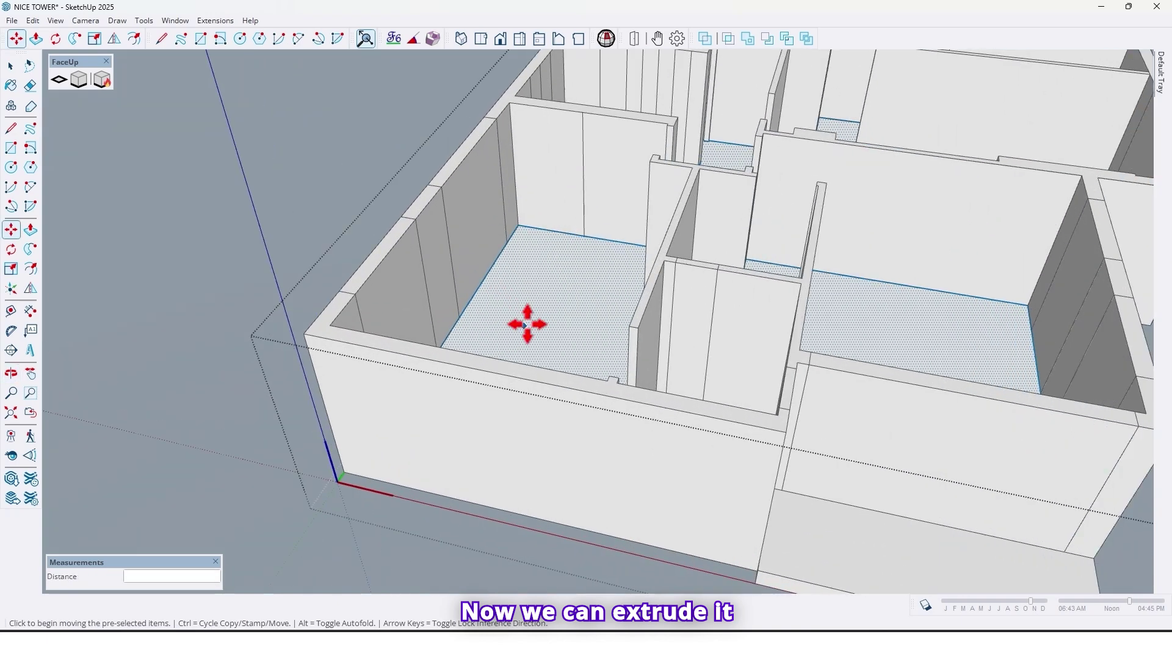
Push/Pull the floor faces up 10 cm into a floor slab.
click(534, 322)
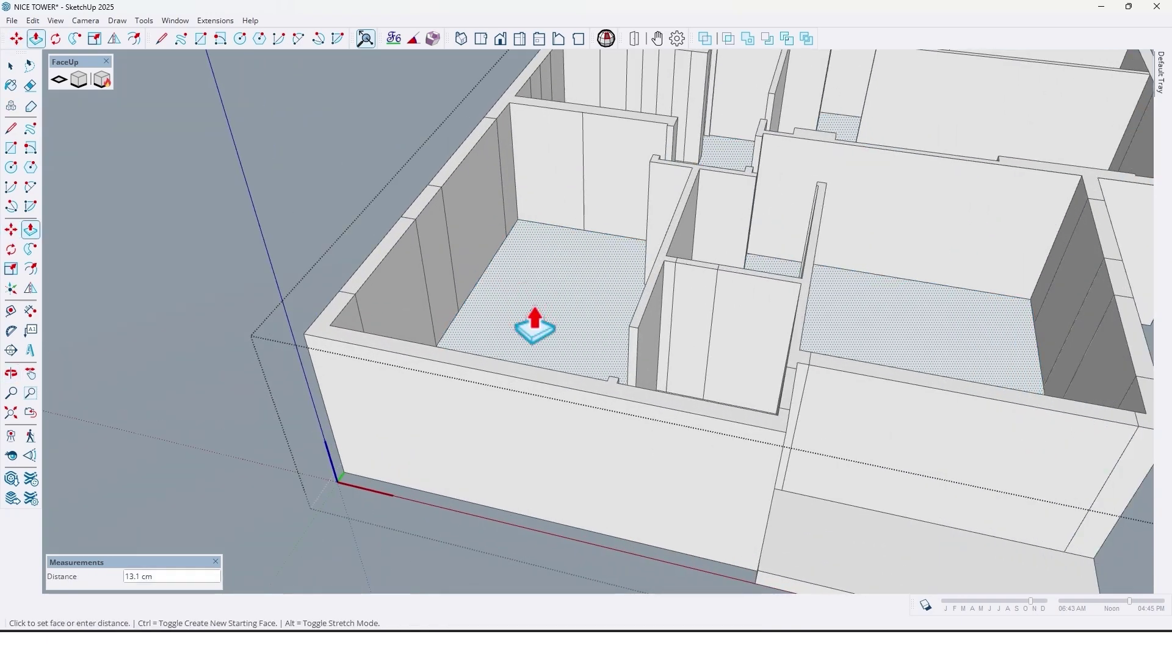
text(10)
key(Return)
key(space)
scroll(522, 320, down, 3)
middle_drag(690, 335, 597, 368)
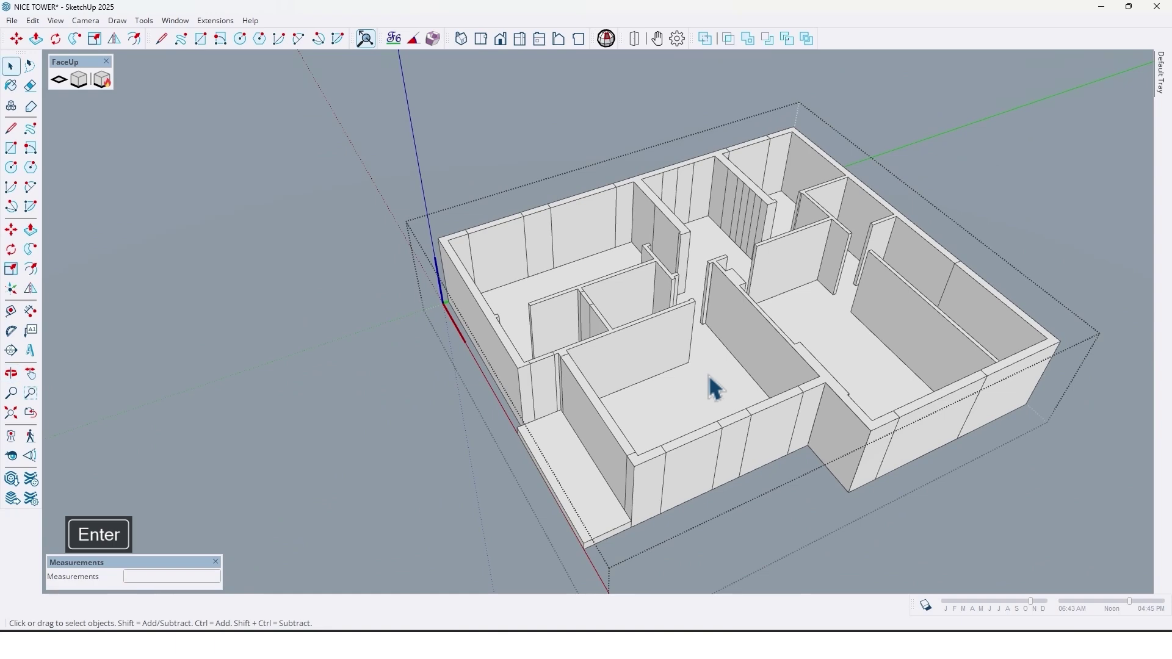
double_click(708, 374)
Select the connected walls, group them with Ctrl+G, and orbit to face the front wall.
click(709, 375)
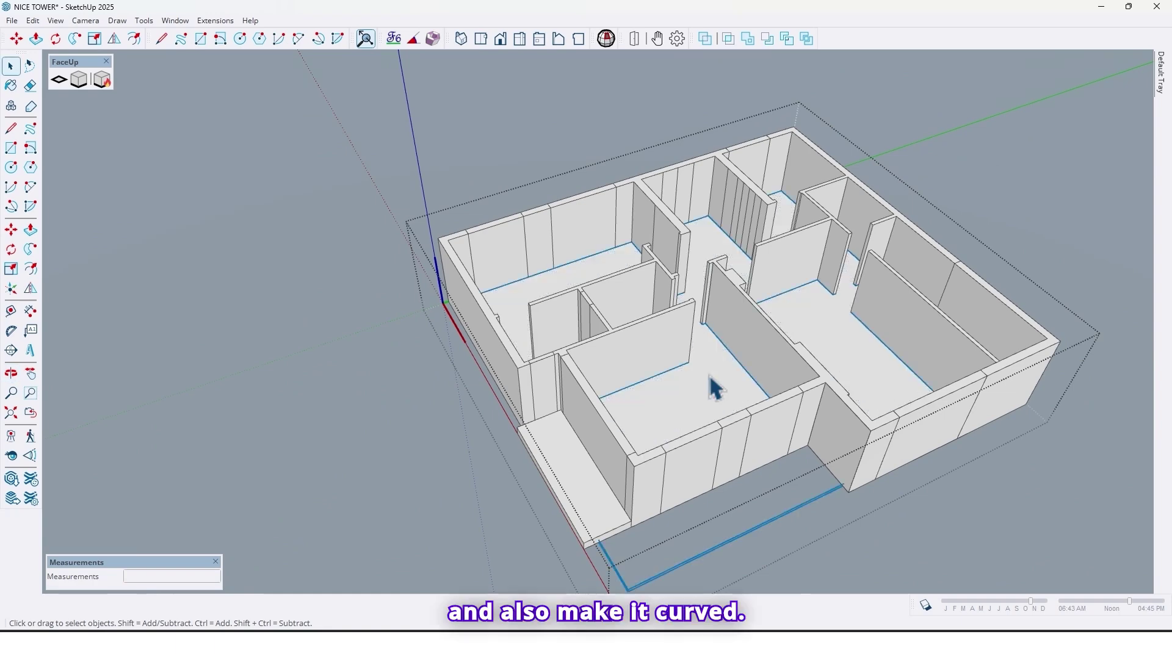
middle_drag(839, 235, 617, 348)
triple_click(609, 337)
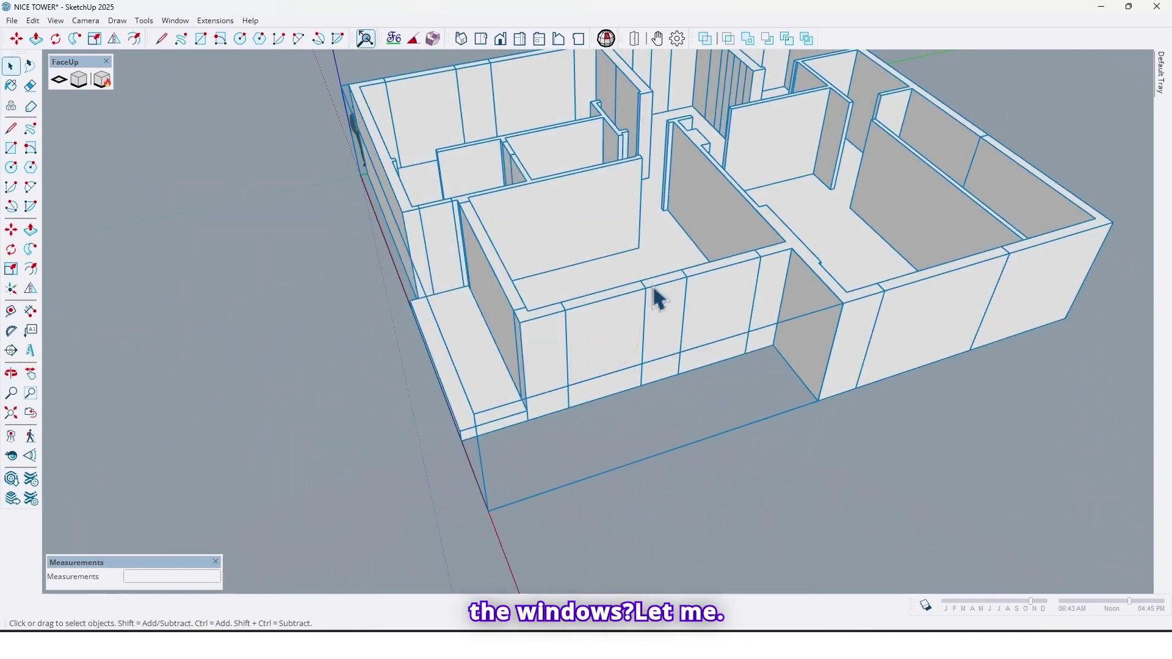
key(ctrl+g)
double_click(608, 313)
mouse_move(614, 327)
middle_down()
mouse_move(606, 335)
mouse_move(632, 353)
mouse_move(618, 348)
middle_up()
drag(608, 341, 635, 406)
key(space)
scroll(588, 393, down, 1)
mouse_move(590, 366)
shift+middle_down()
mouse_move(597, 290)
mouse_move(495, 432)
mouse_move(608, 418)
mouse_move(588, 405)
mouse_move(595, 378)
shift+middle_up()
scroll(578, 346, up, 1)
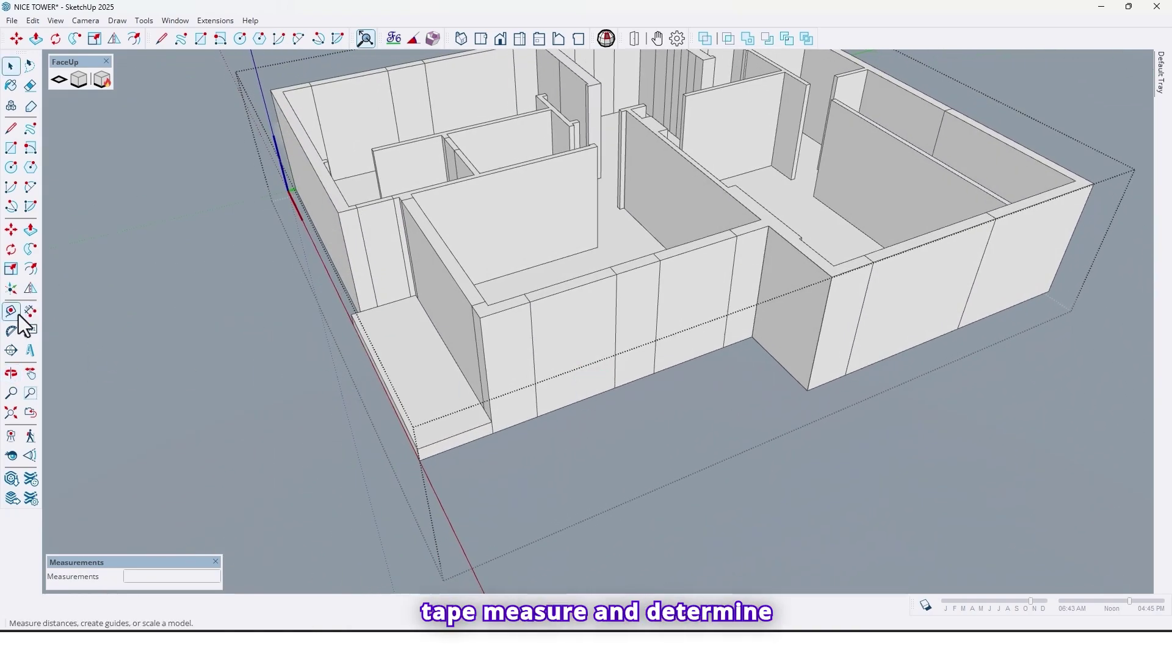
Place Tape Measure guides at heights 60 and 150 across the front wall, then open a wall segment.
click(556, 409)
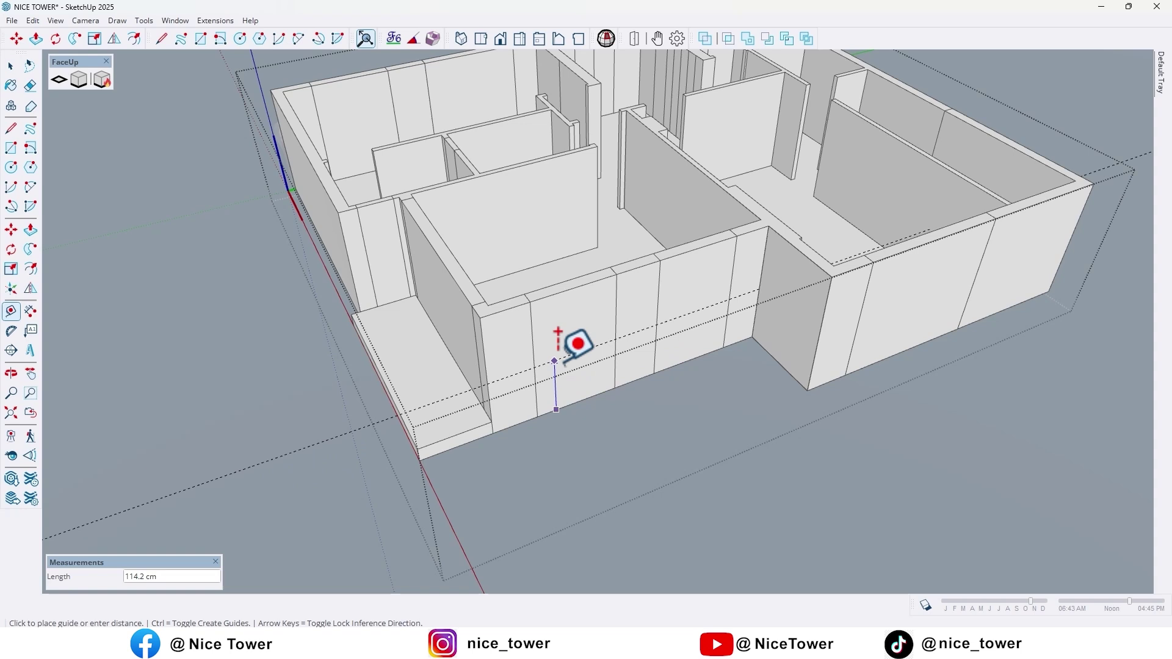
key(Return)
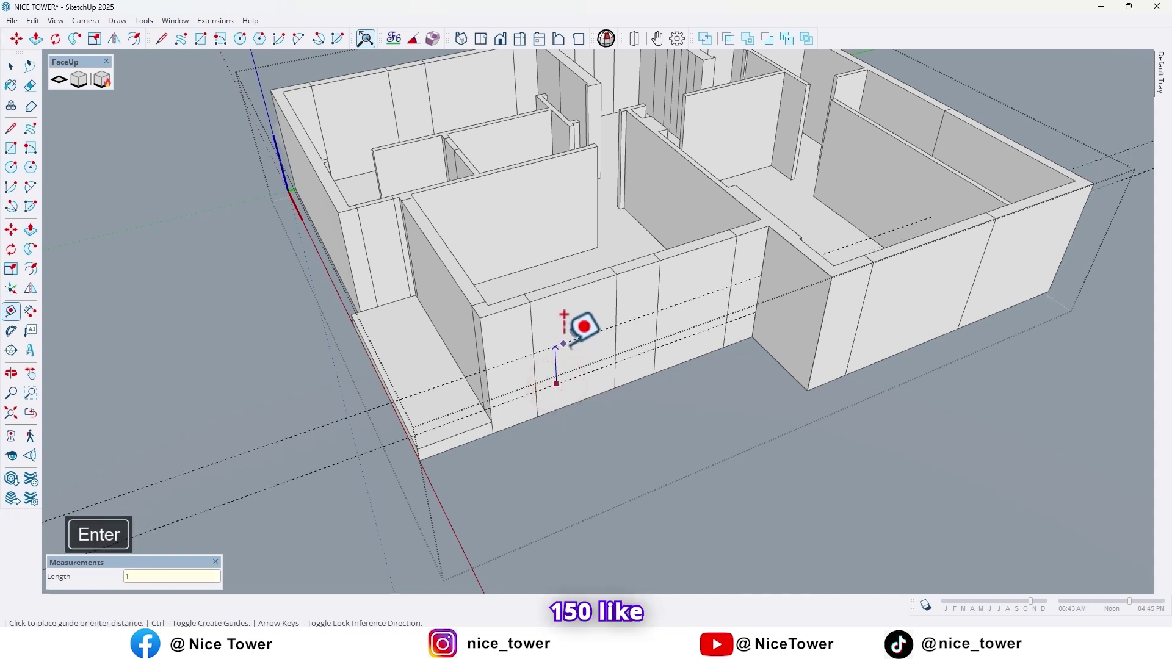
middle_drag(489, 362, 563, 284)
key(space)
double_click(598, 287)
scroll(559, 307, up, 1)
key(space)
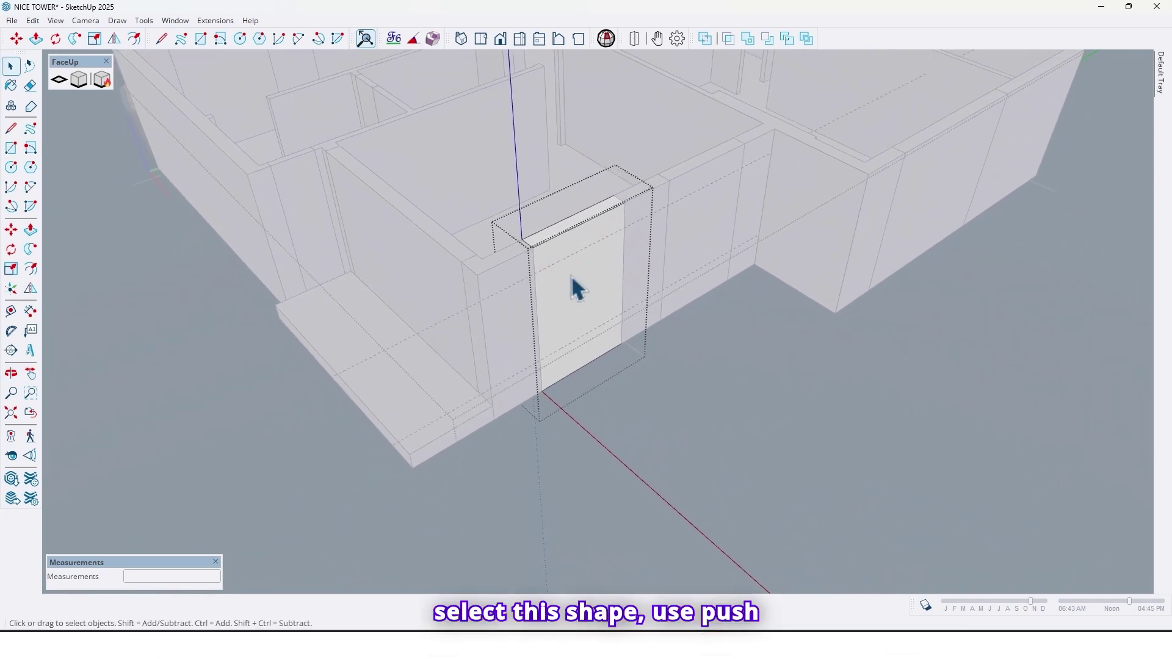
Push/Pull the wall segment's top down to the sill guide line.
key(p)
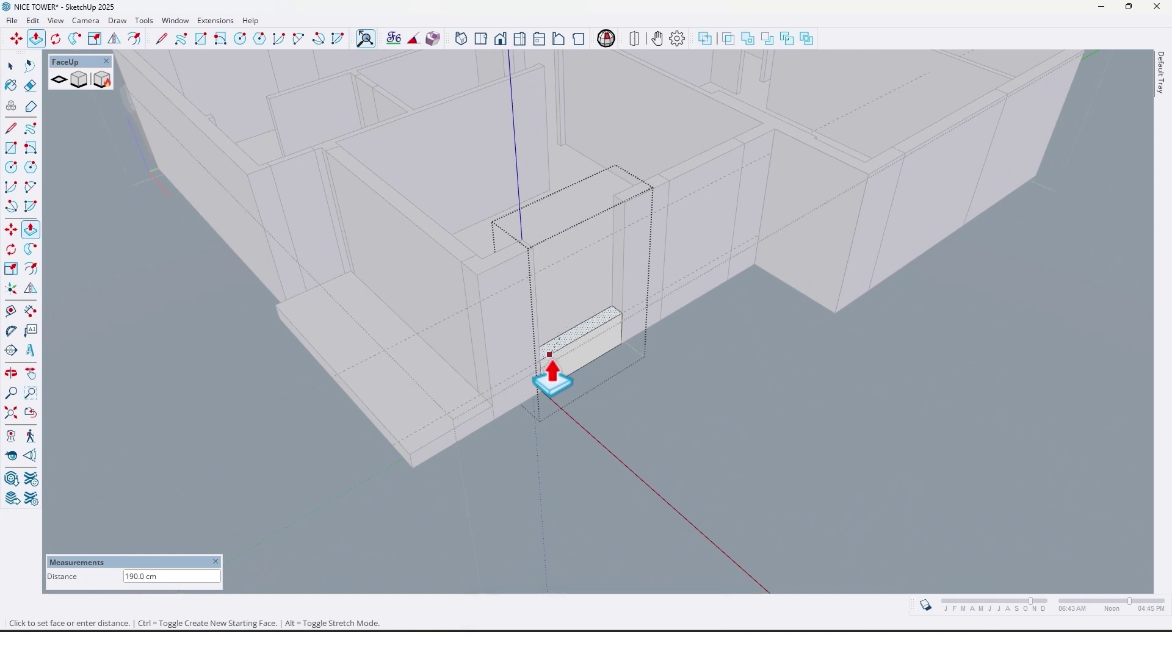
click(548, 359)
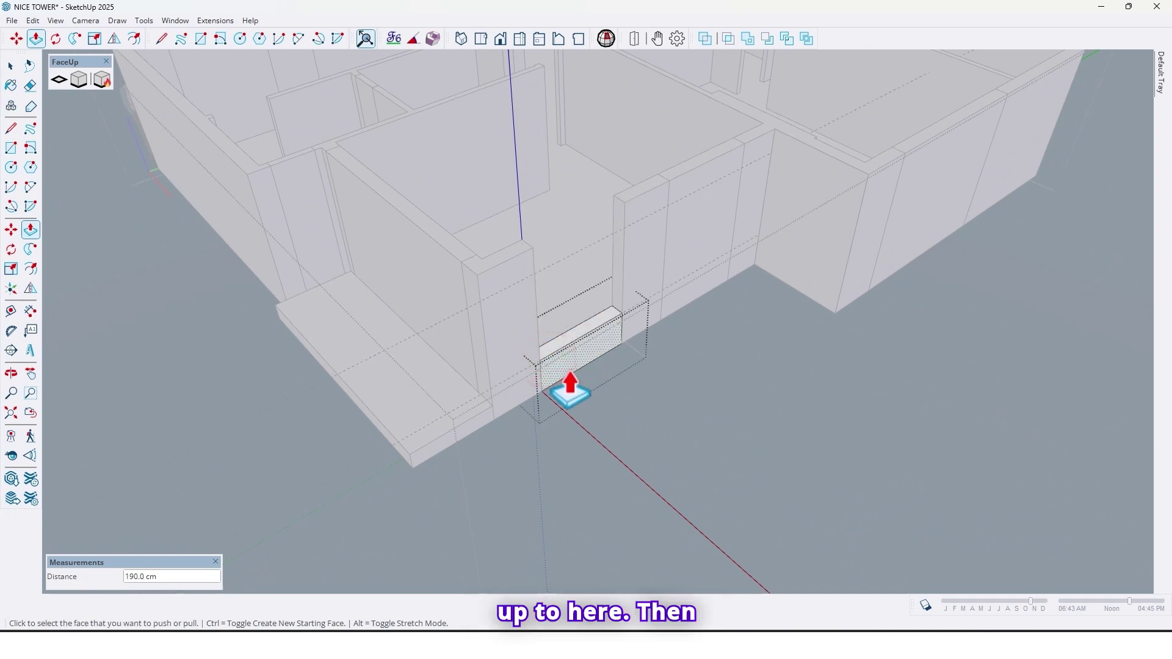
key(Escape)
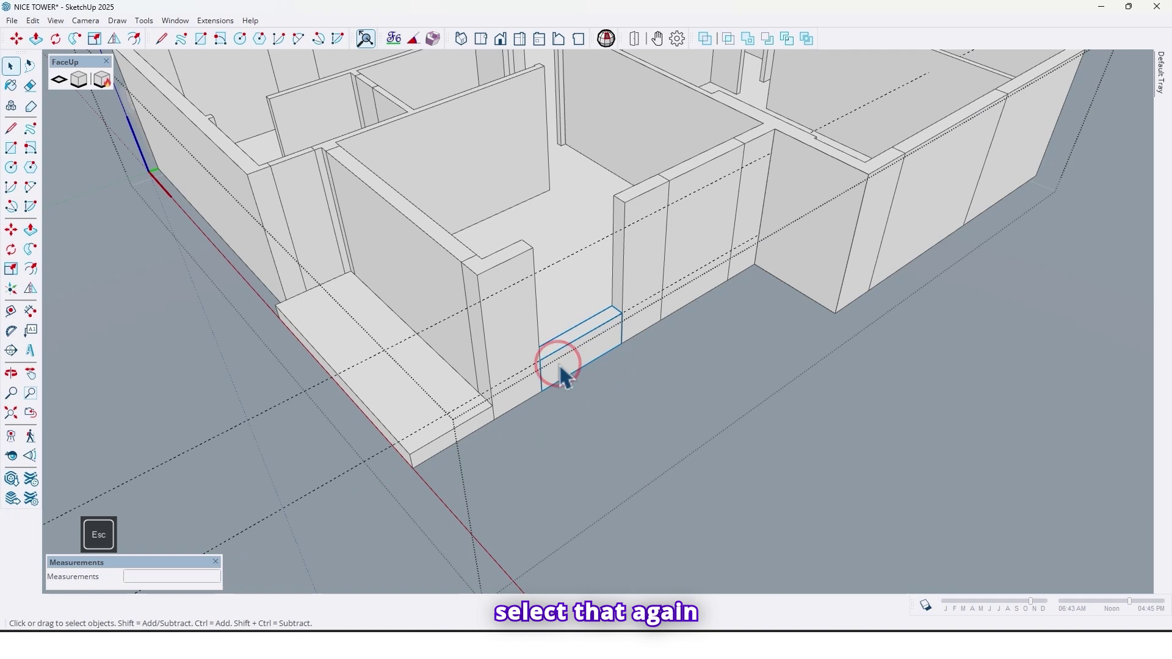
Copy the sill block up to the top guide as a header above the window opening.
key(m)
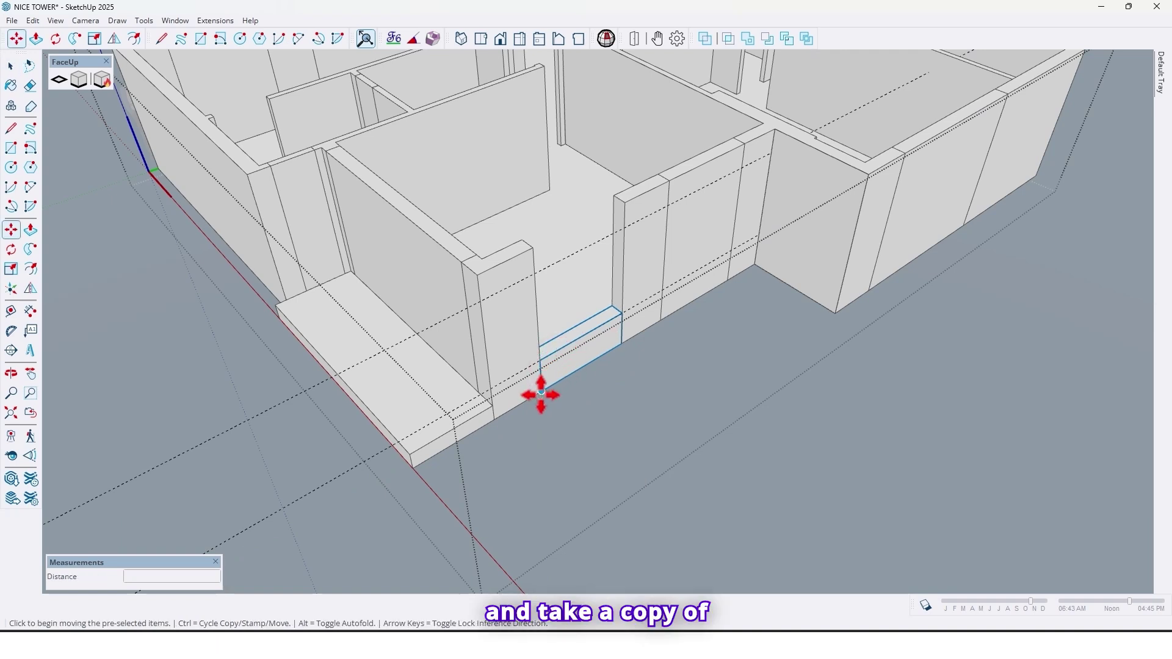
click(542, 388)
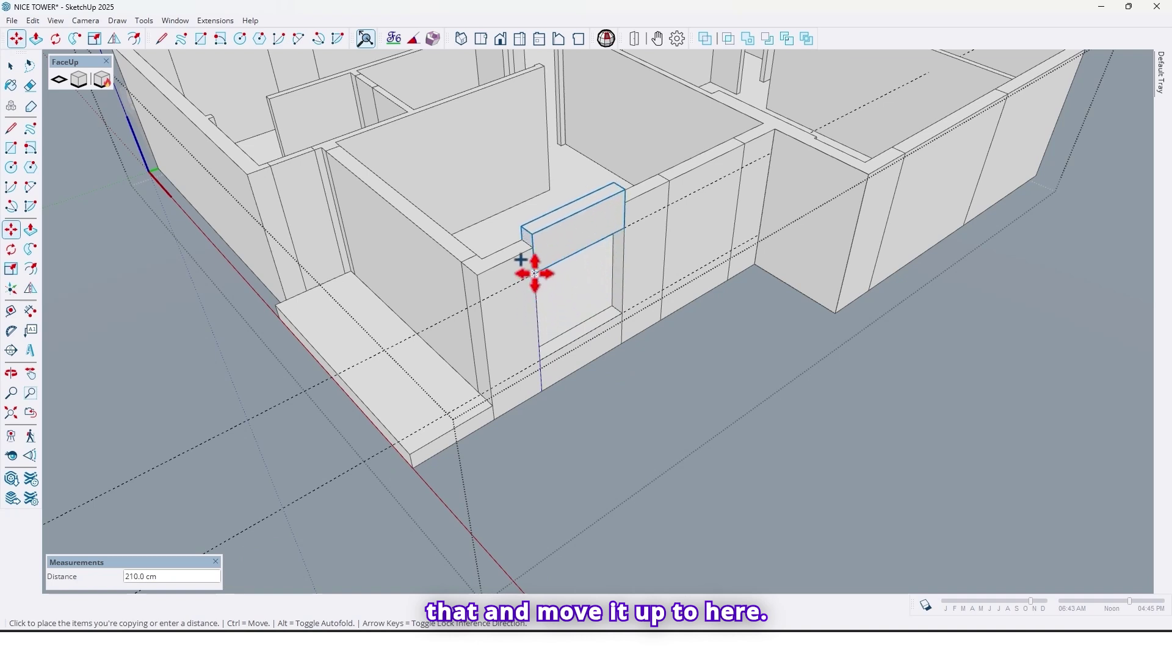
click(534, 274)
key(space)
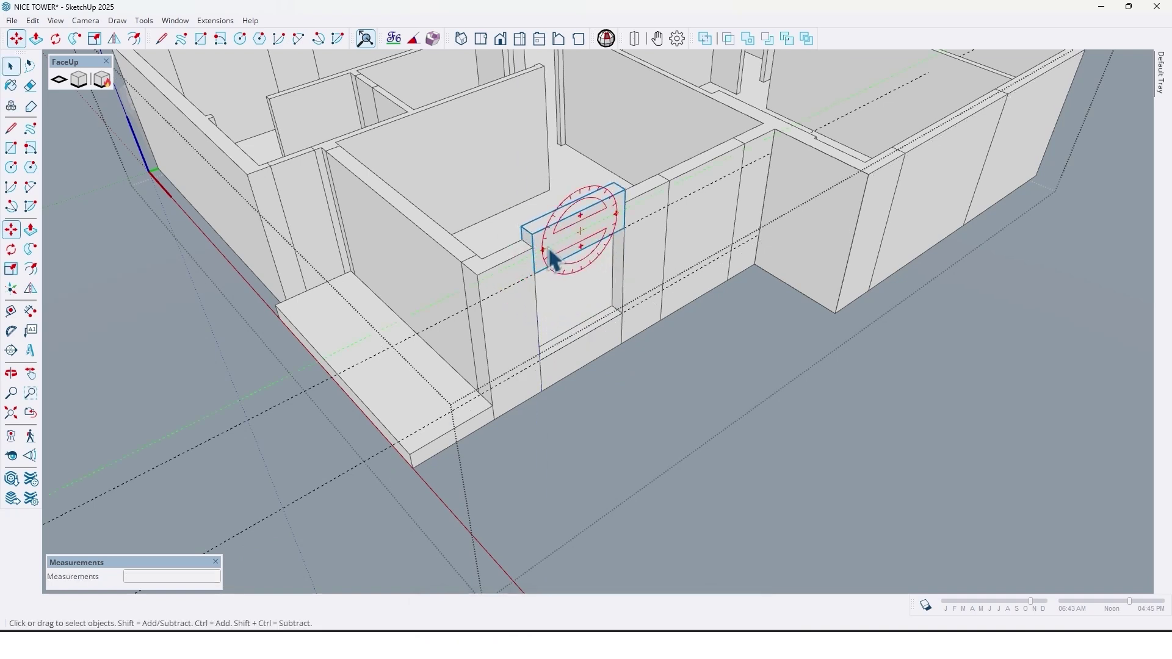
double_click(552, 245)
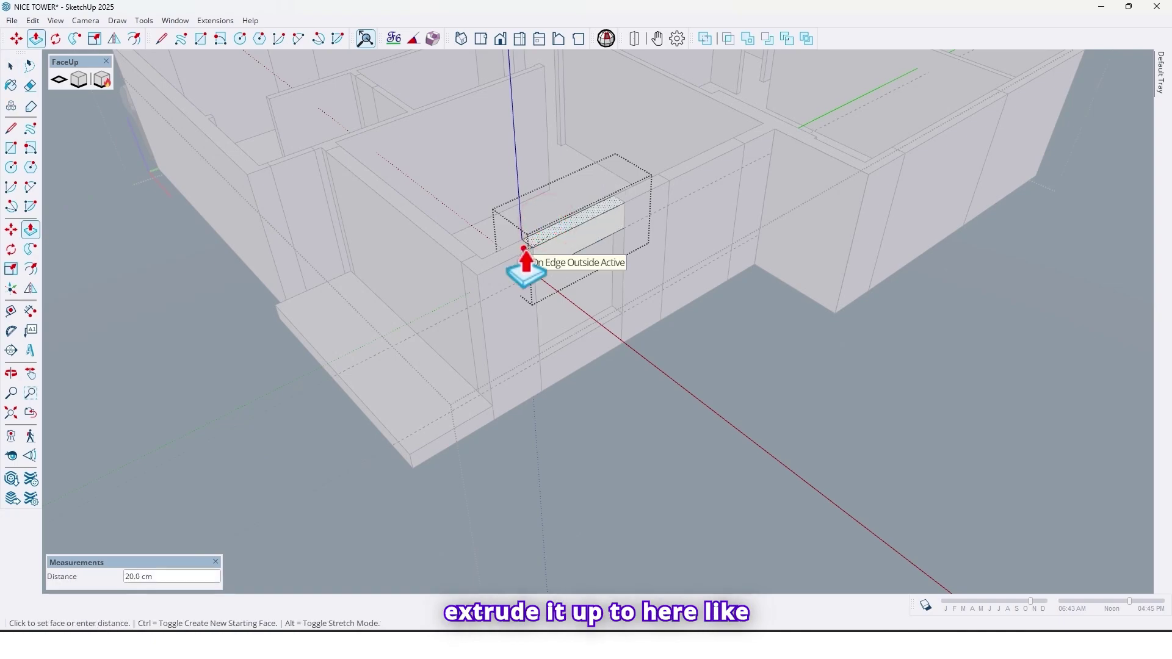
middle_drag(647, 415, 523, 226)
key(space)
middle_drag(462, 292, 552, 304)
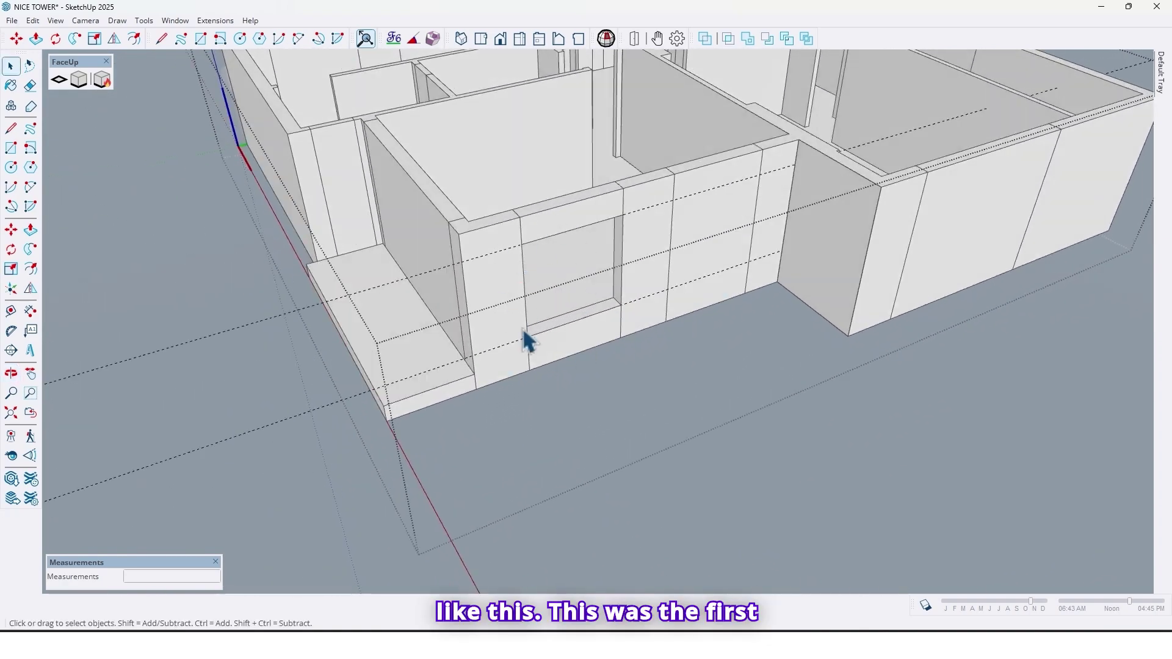
mouse_move(596, 254)
middle_down()
mouse_move(505, 270)
mouse_move(604, 293)
mouse_move(615, 236)
mouse_move(603, 241)
middle_up()
Shrink the wall segment under the window opening down to a low sill.
scroll(600, 265, down, 3)
scroll(599, 265, up, 4)
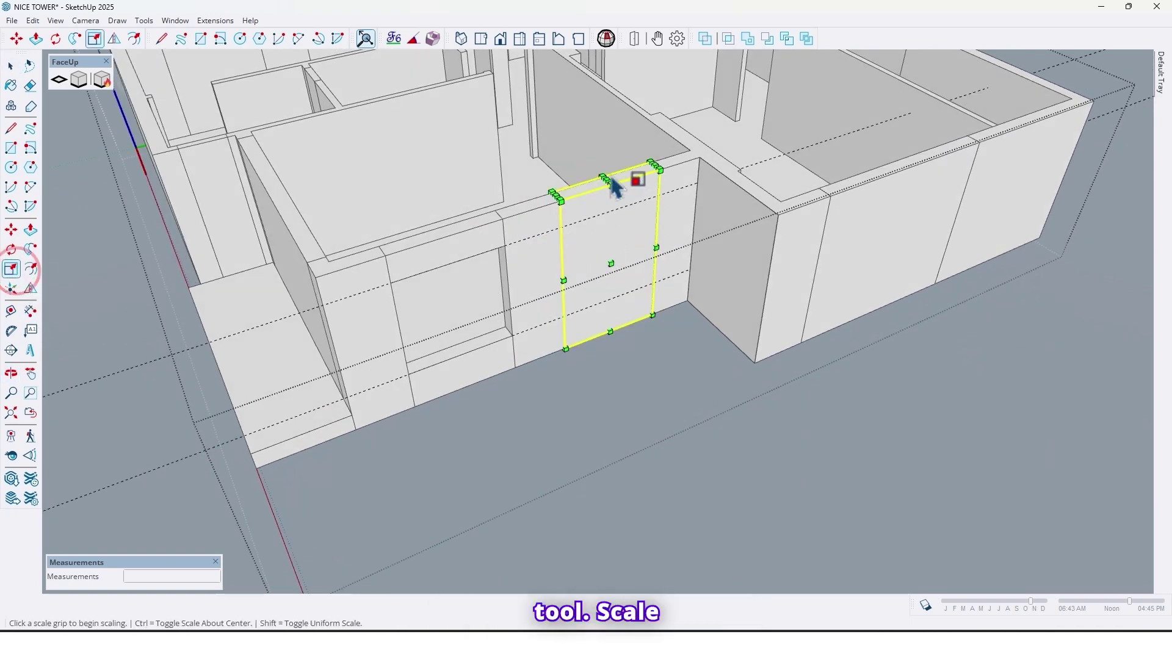
drag(605, 177, 558, 316)
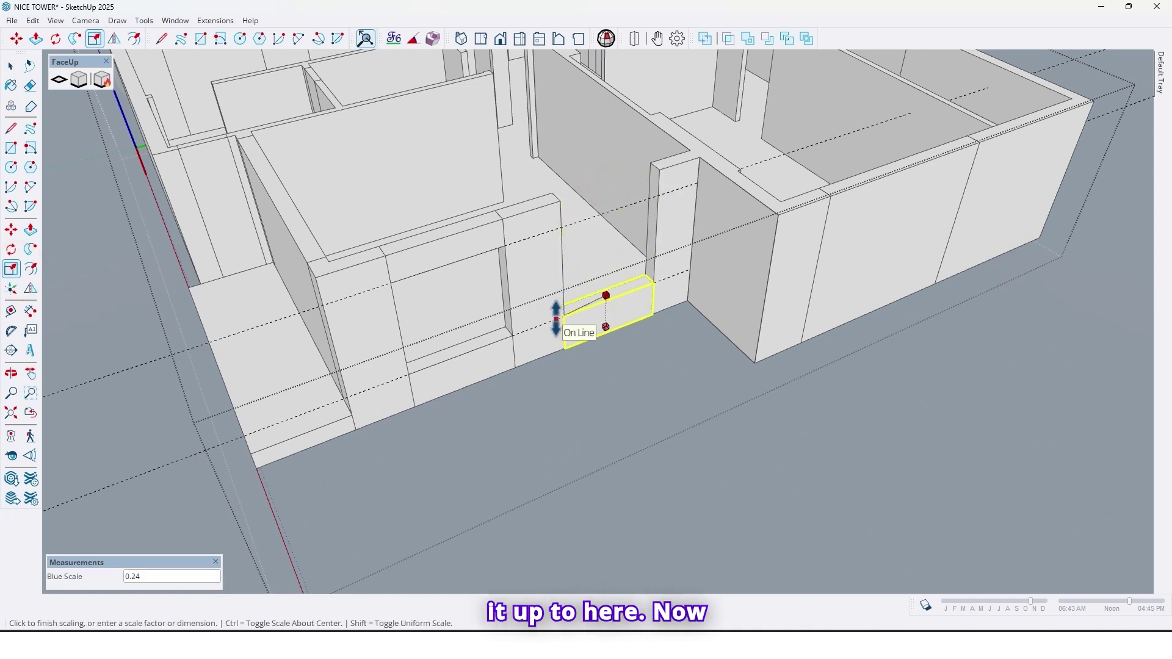
Copy the sill panel 194.5 cm up and scale the copy to about 0.67 as a lintel.
key(m)
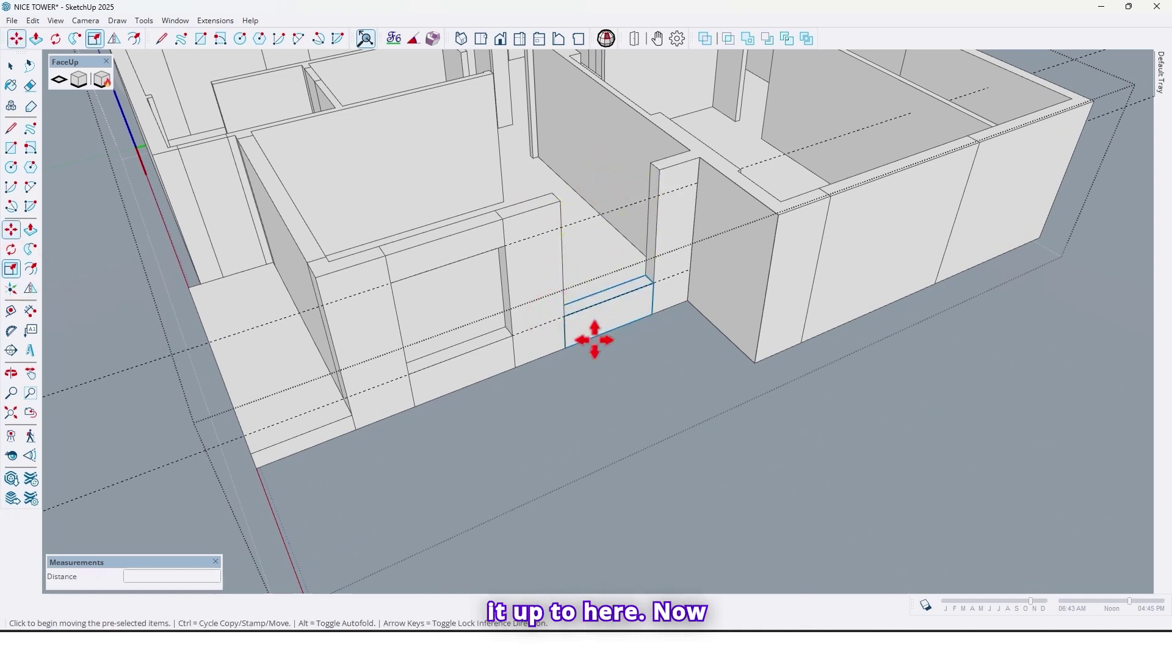
click(566, 351)
key(ctrl)
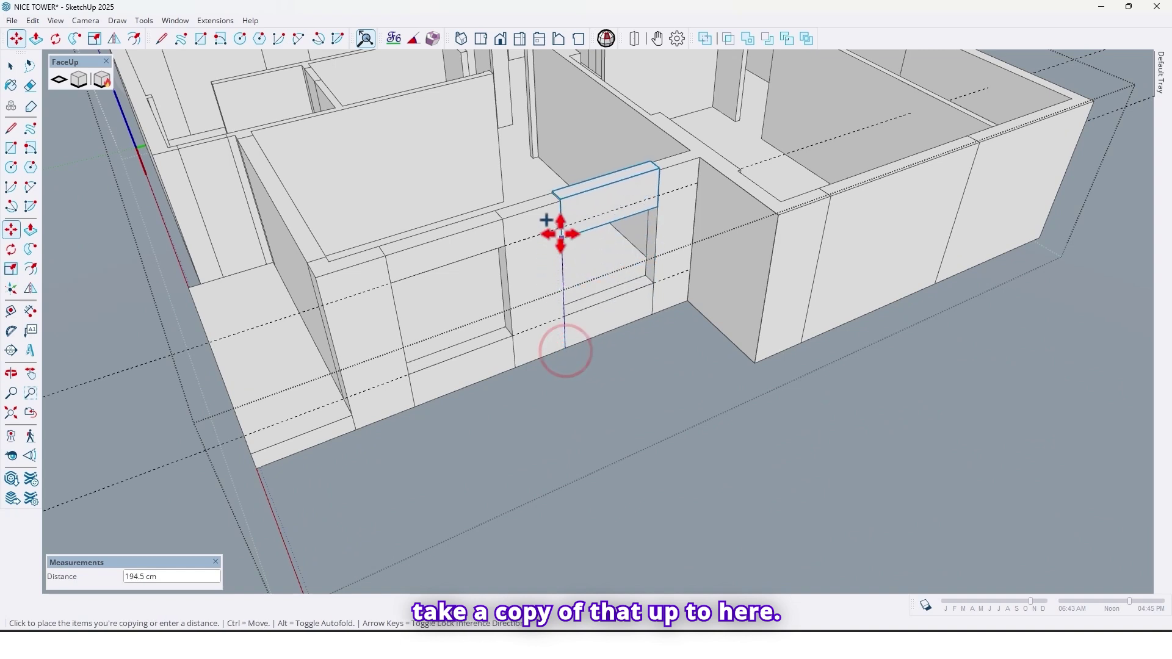
click(561, 228)
key(s)
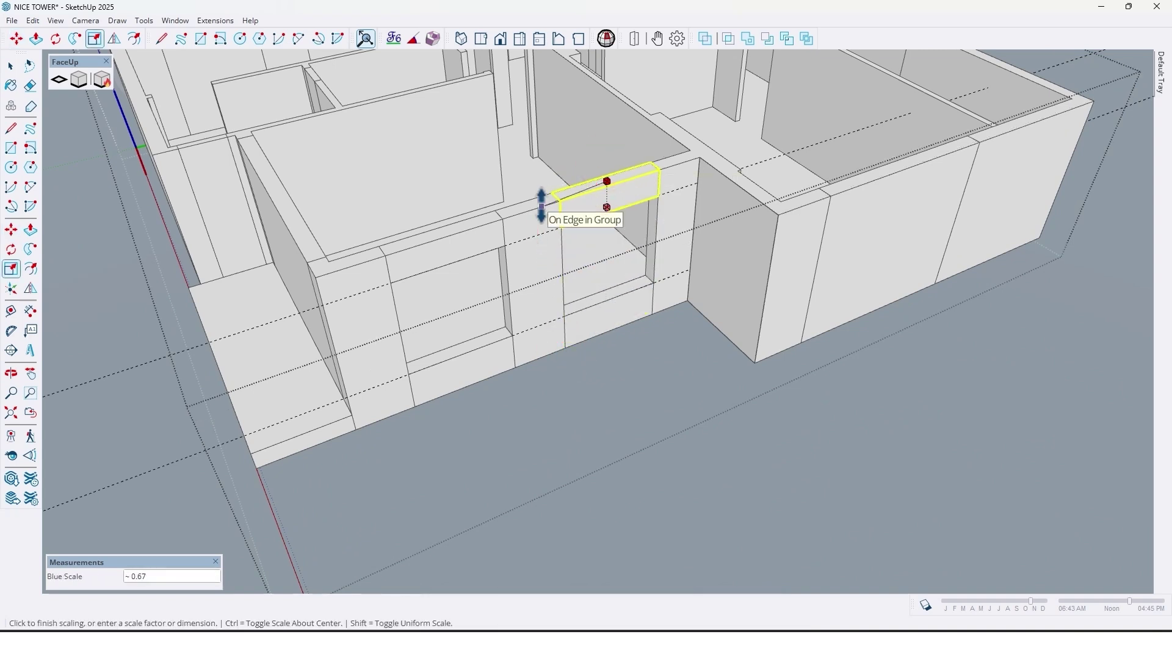
click(541, 206)
scroll(610, 398, down, 3)
middle_drag(608, 387, 656, 348)
scroll(586, 281, up, 4)
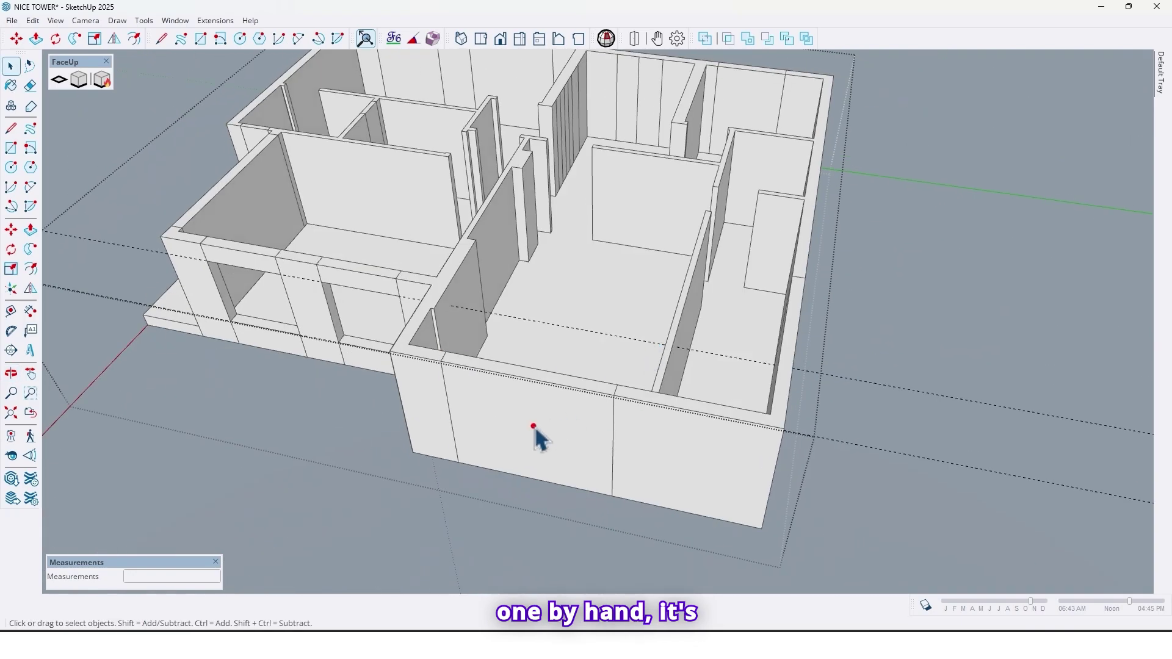
Open the wall group for editing and select the first panel beneath a window opening.
middle_drag(518, 360, 651, 483)
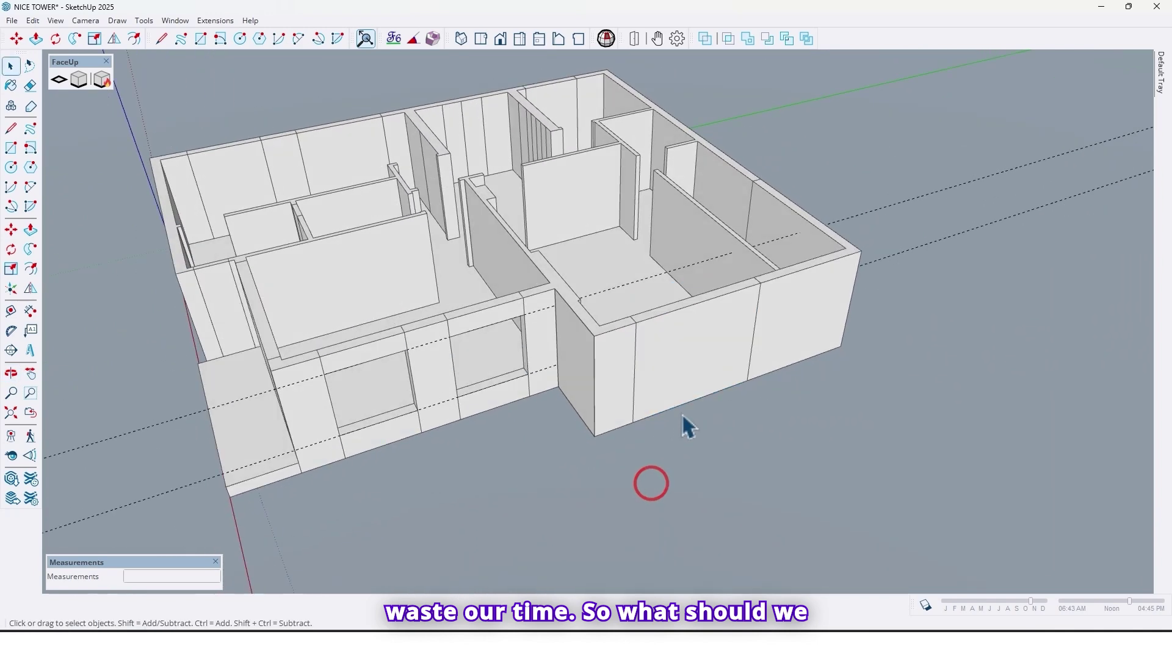
scroll(683, 351, up, 5)
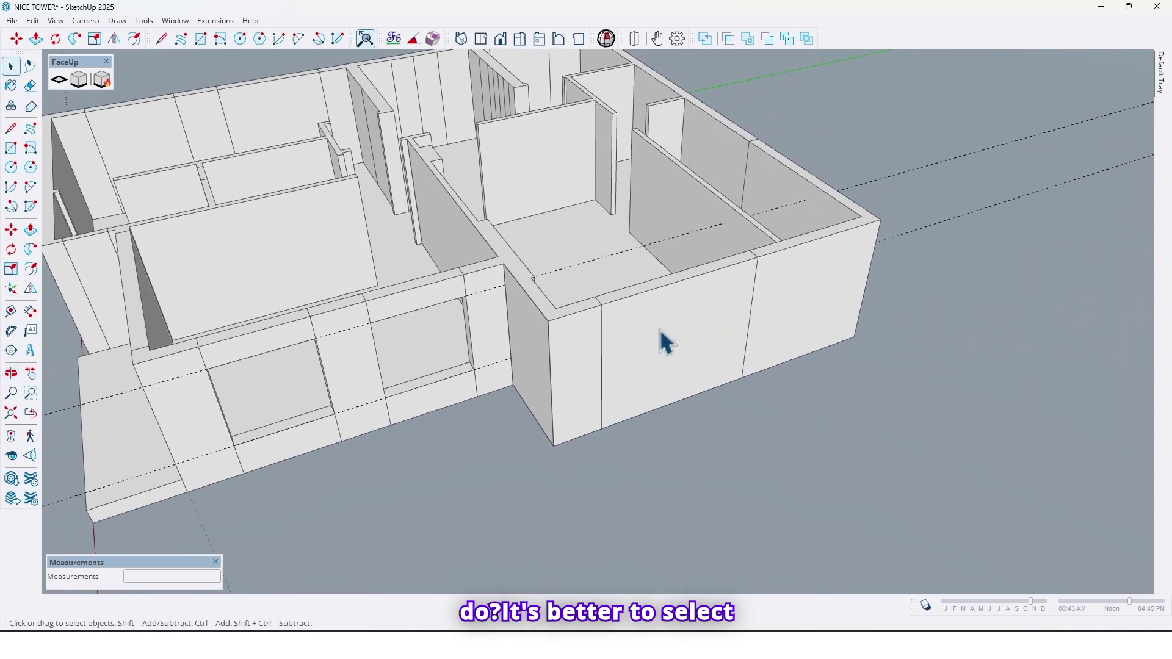
click(658, 324)
scroll(658, 321, down, 3)
double_click(653, 338)
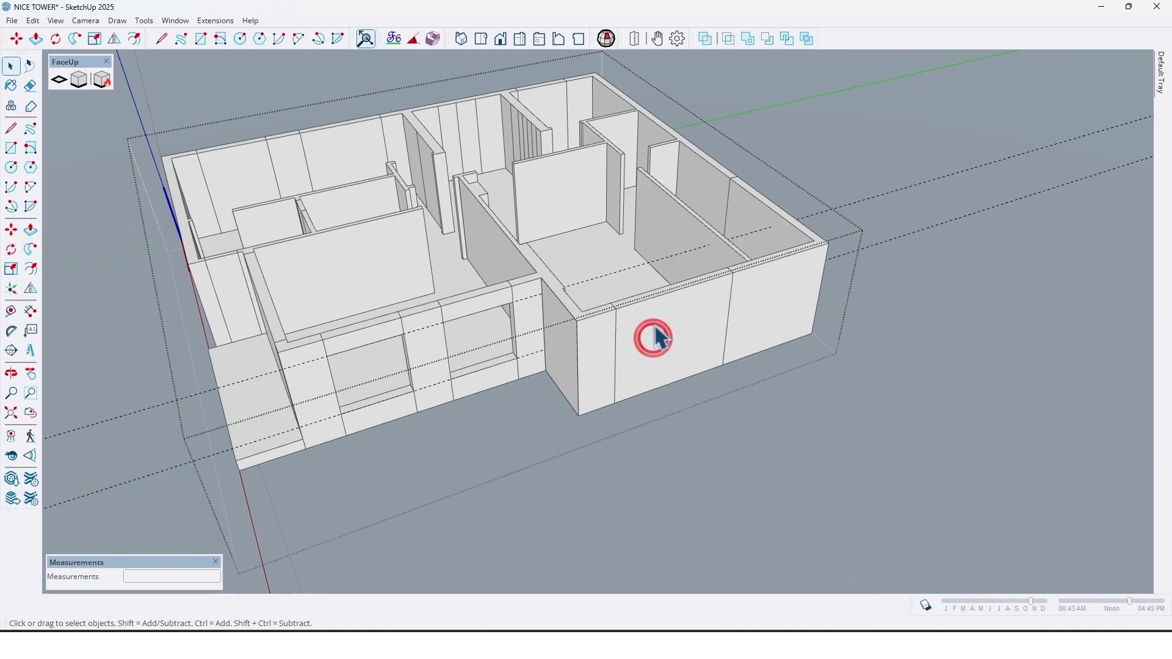
click(658, 337)
Add the rear wall's window panel to the selection, orbiting around the building.
middle_drag(658, 337, 585, 339)
scroll(537, 254, up, 4)
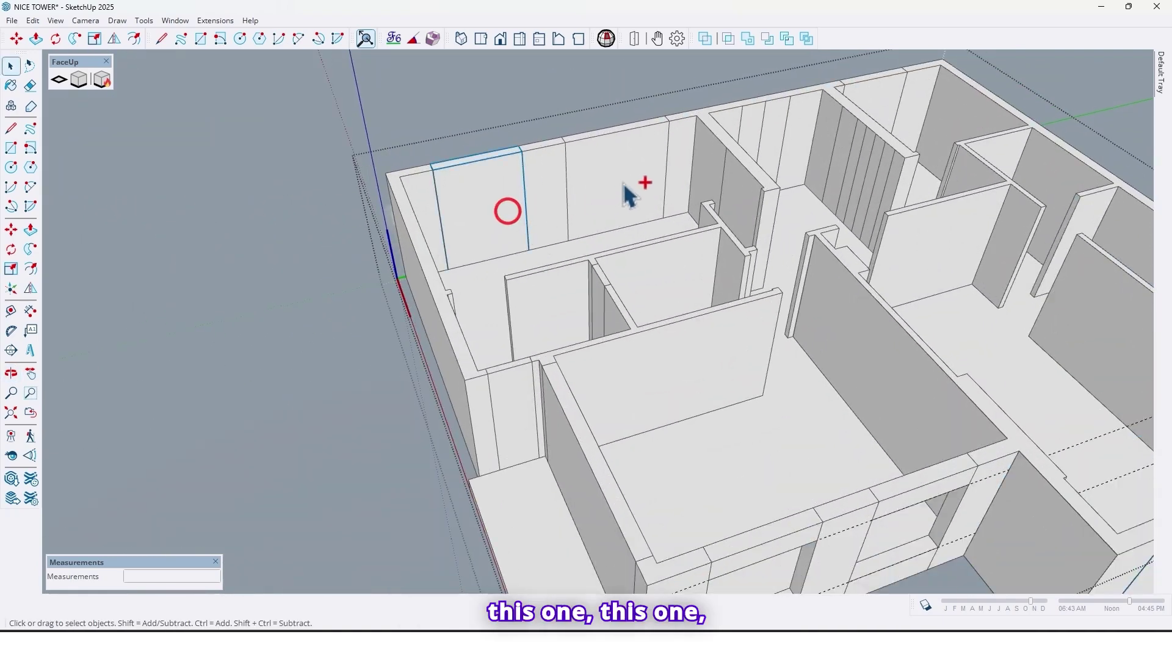
middle_drag(687, 186, 313, 245)
scroll(334, 364, down, 5)
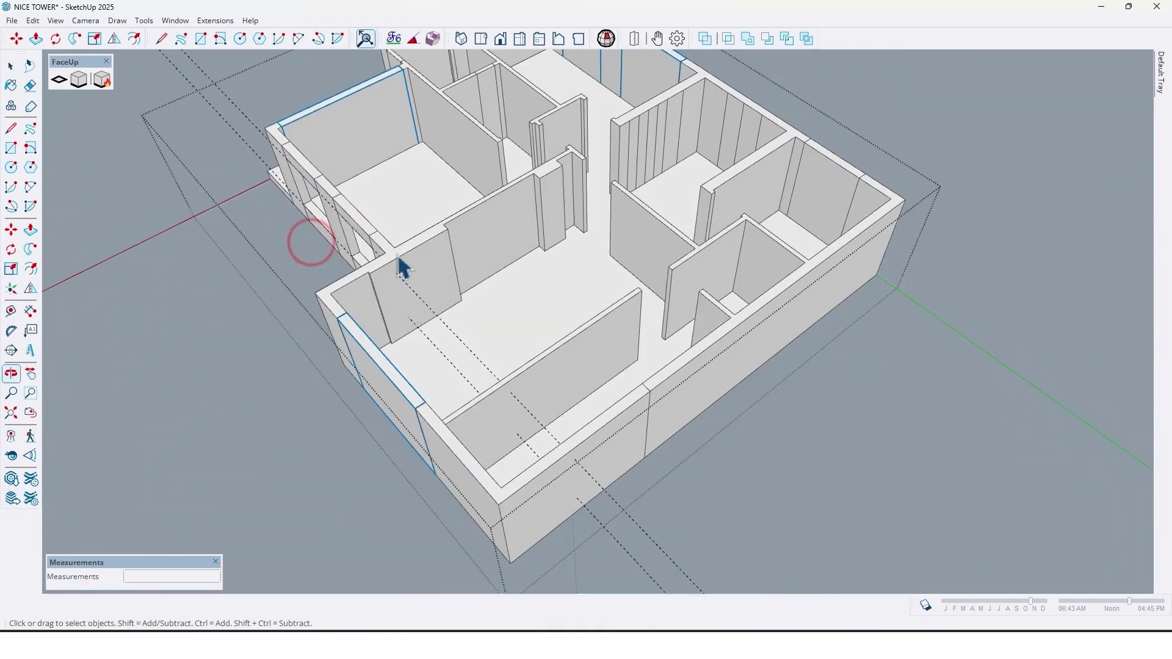
middle_drag(399, 256, 454, 305)
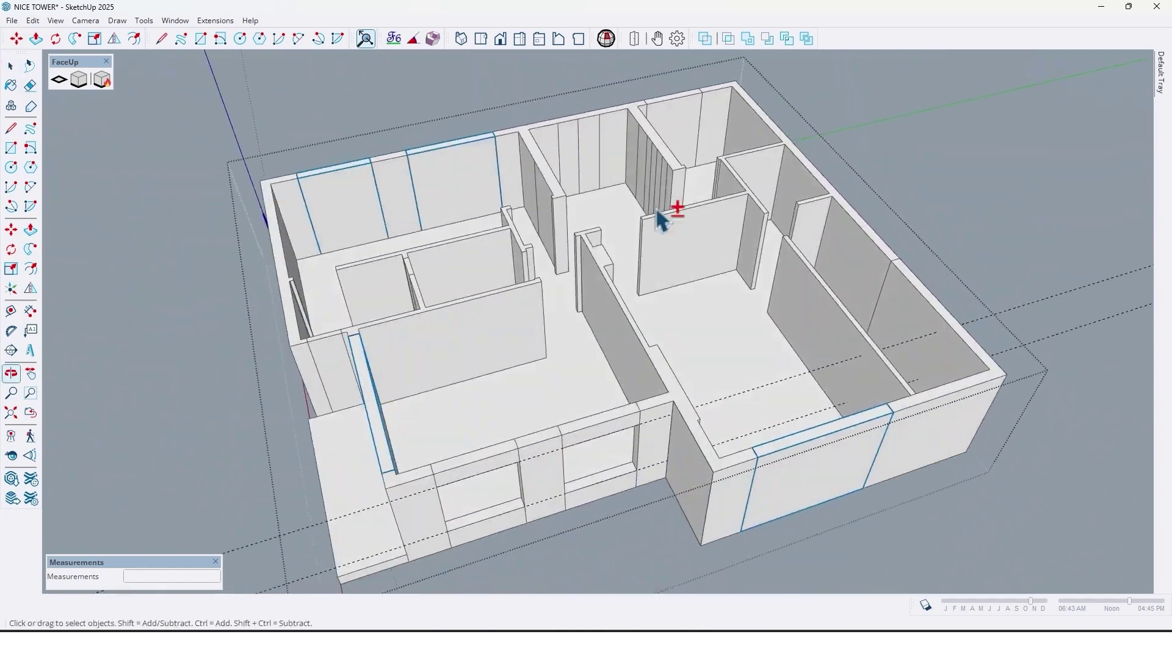
shift+middle_drag(657, 209, 509, 309)
scroll(568, 220, up, 3)
shift+click(558, 203)
scroll(557, 206, down, 3)
scroll(506, 284, down, 5)
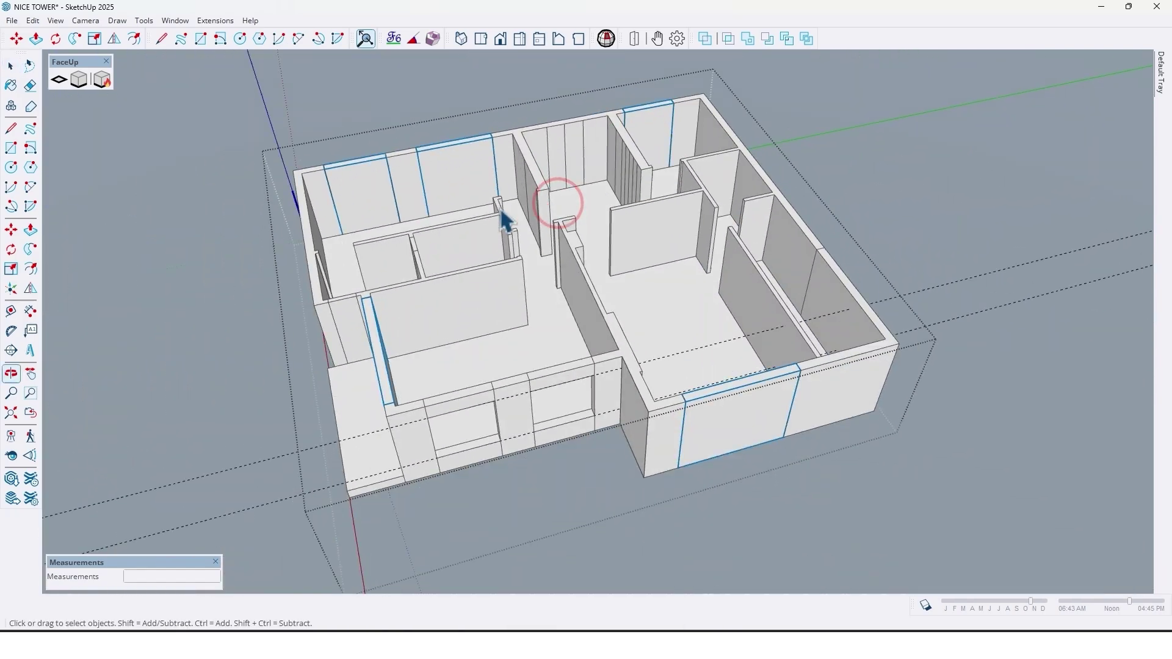
middle_drag(505, 214, 569, 263)
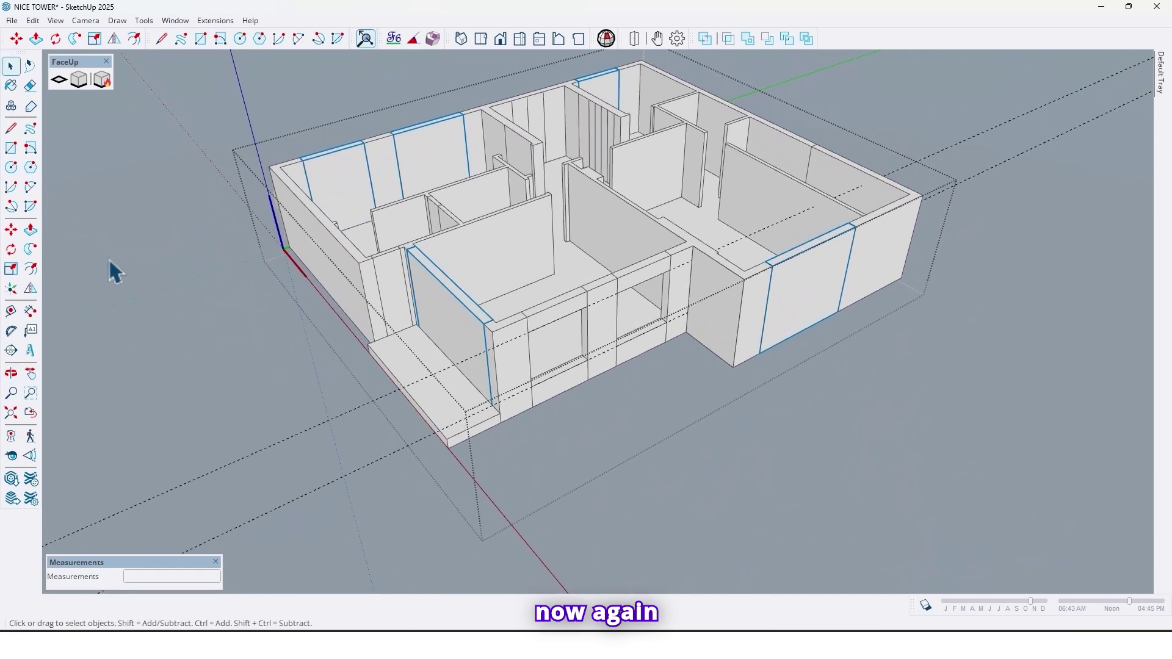
Scale the selected window panels on the blue axis to 0.24 as low sills.
click(14, 268)
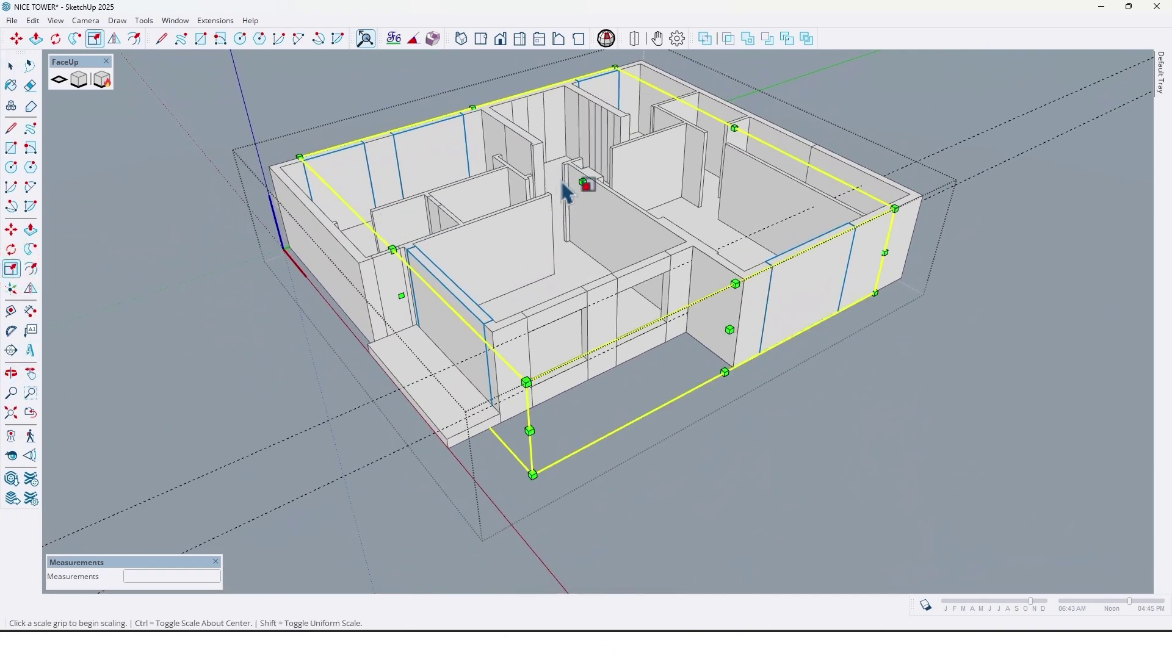
click(583, 186)
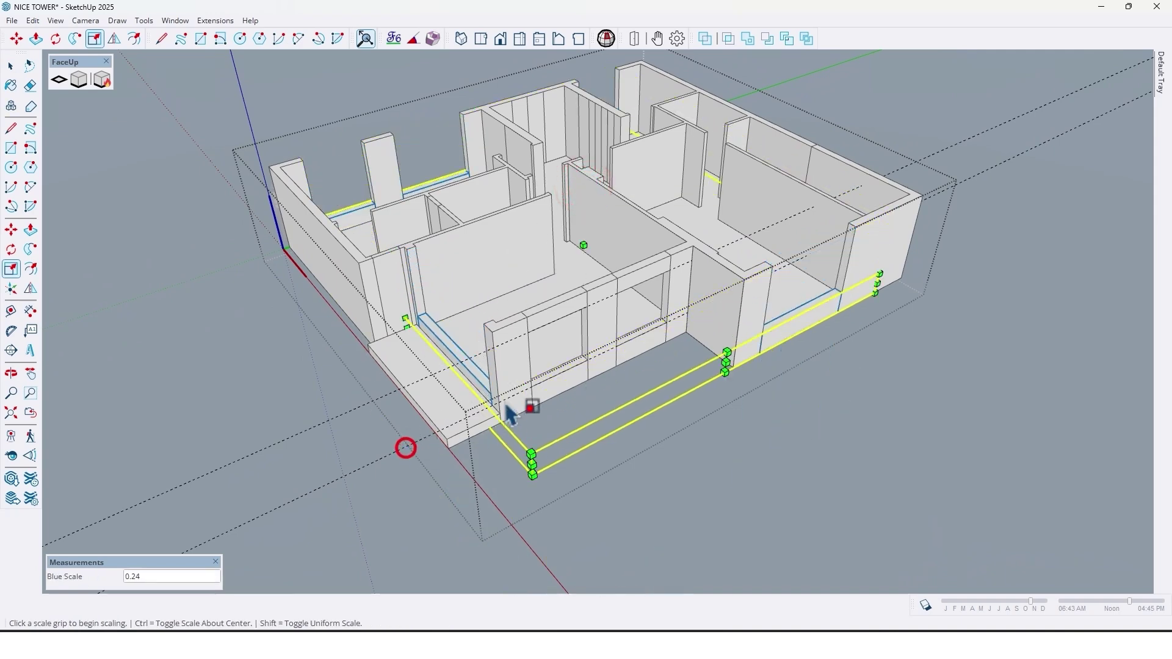
middle_drag(505, 404, 473, 408)
scroll(481, 432, up, 3)
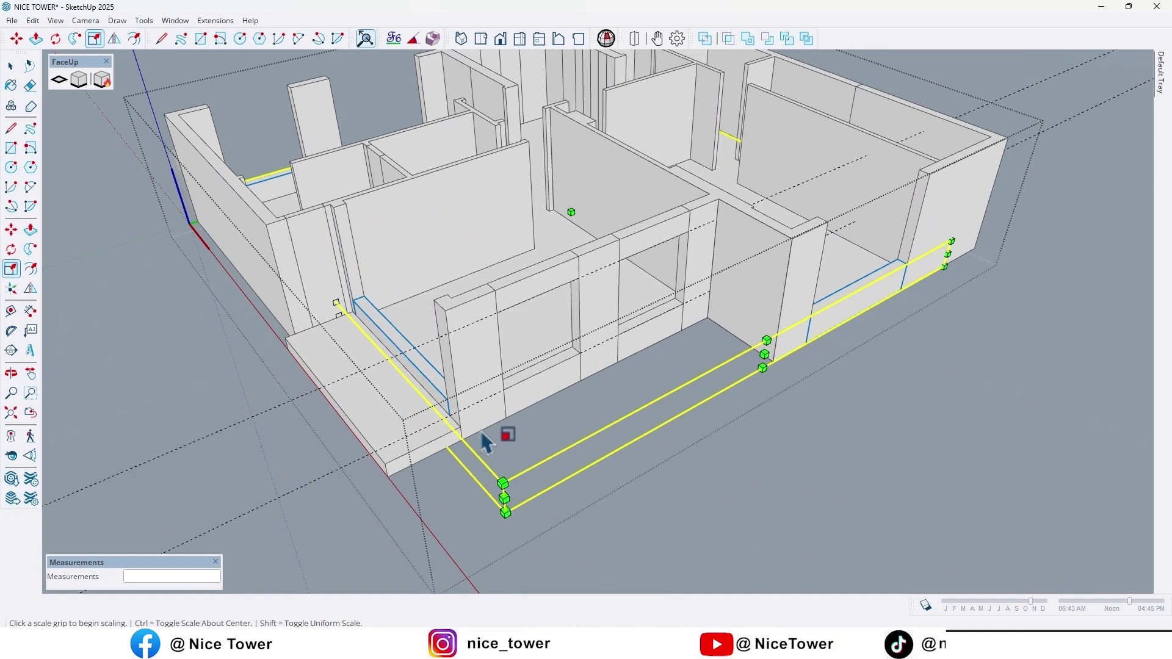
Copy the sill panels vertically 210 cm up, locked to the blue axis.
key(m)
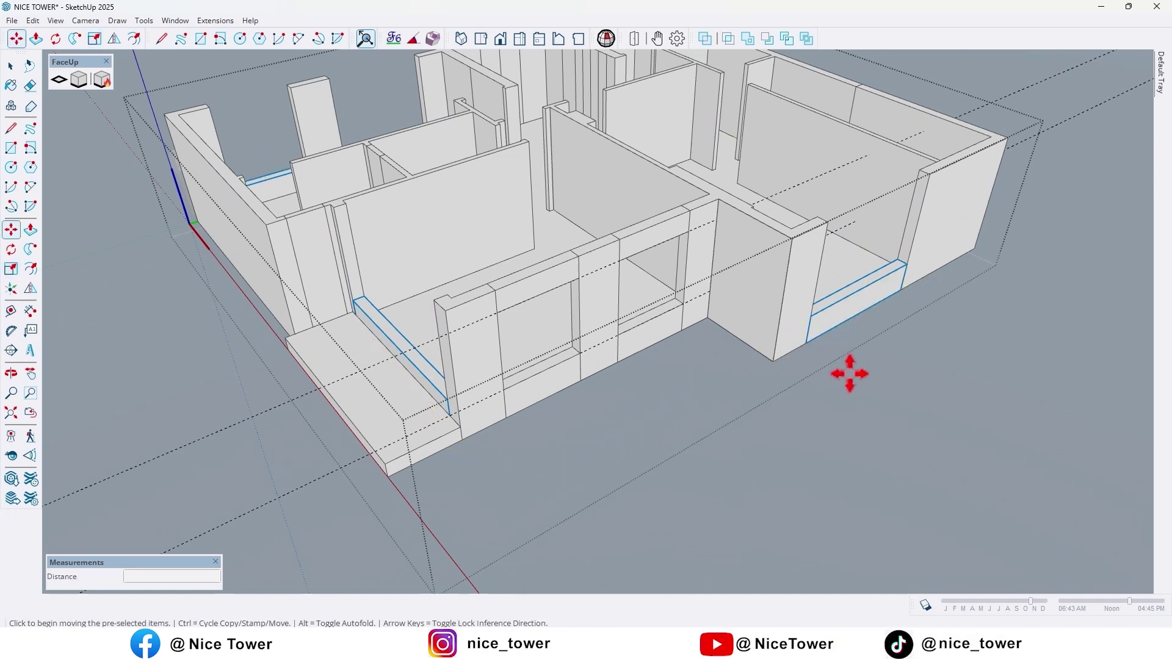
click(773, 362)
key(ctrl)
key(Up)
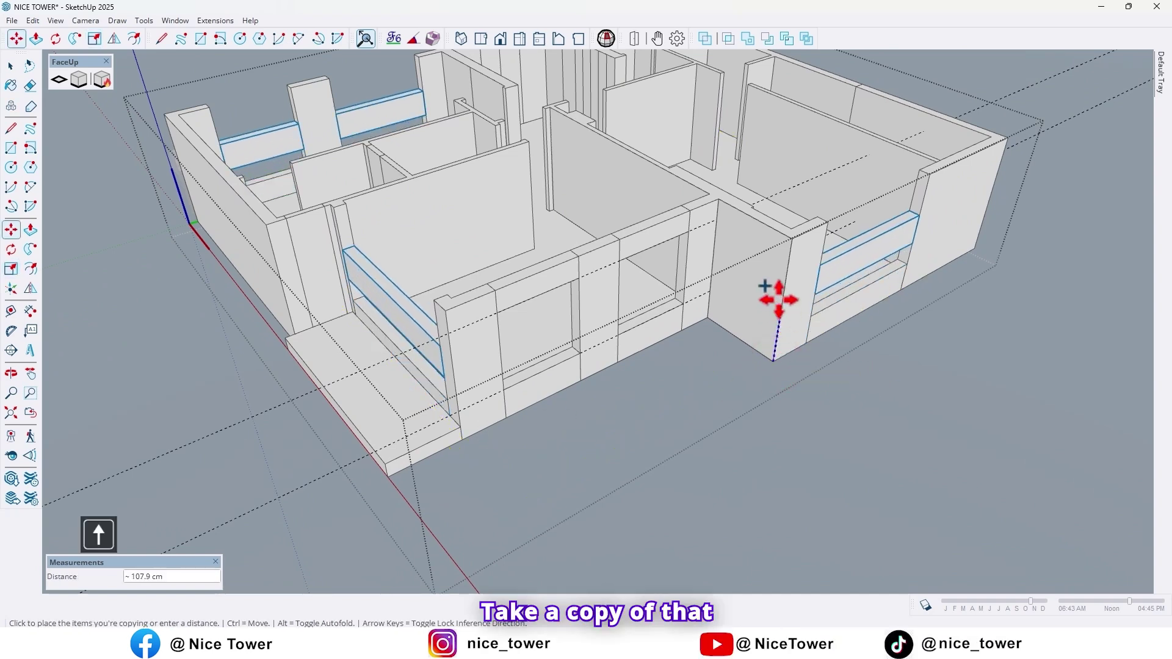
click(699, 229)
Scale the copied panels to about 0.67 height as lintels and clear the selection.
key(s)
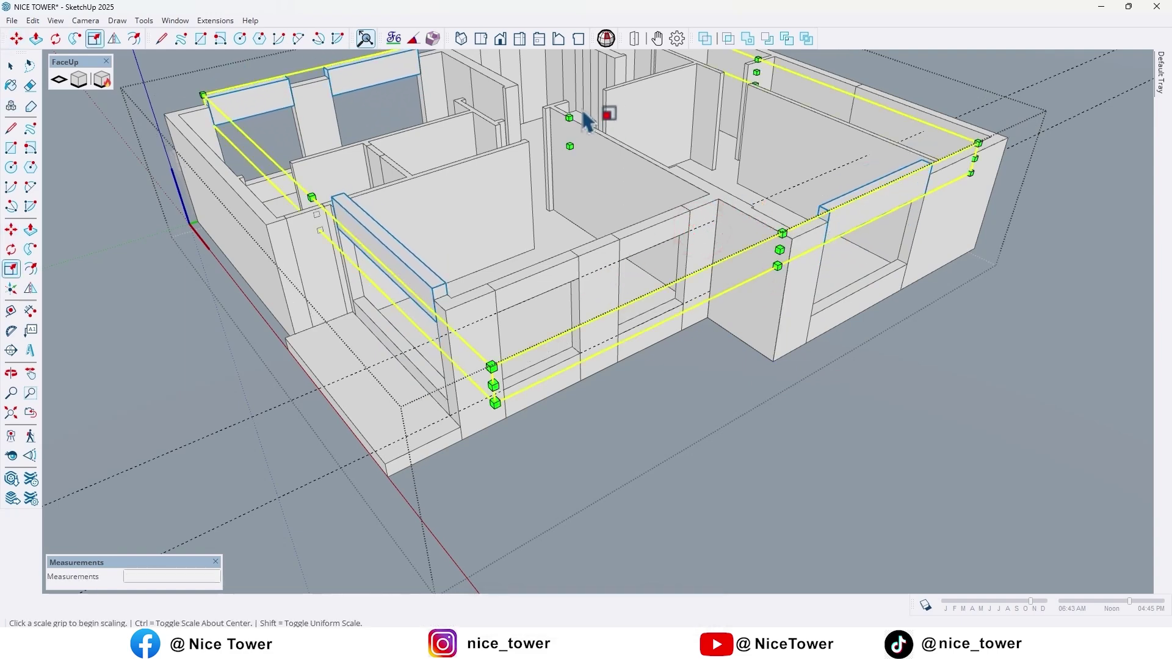
click(569, 126)
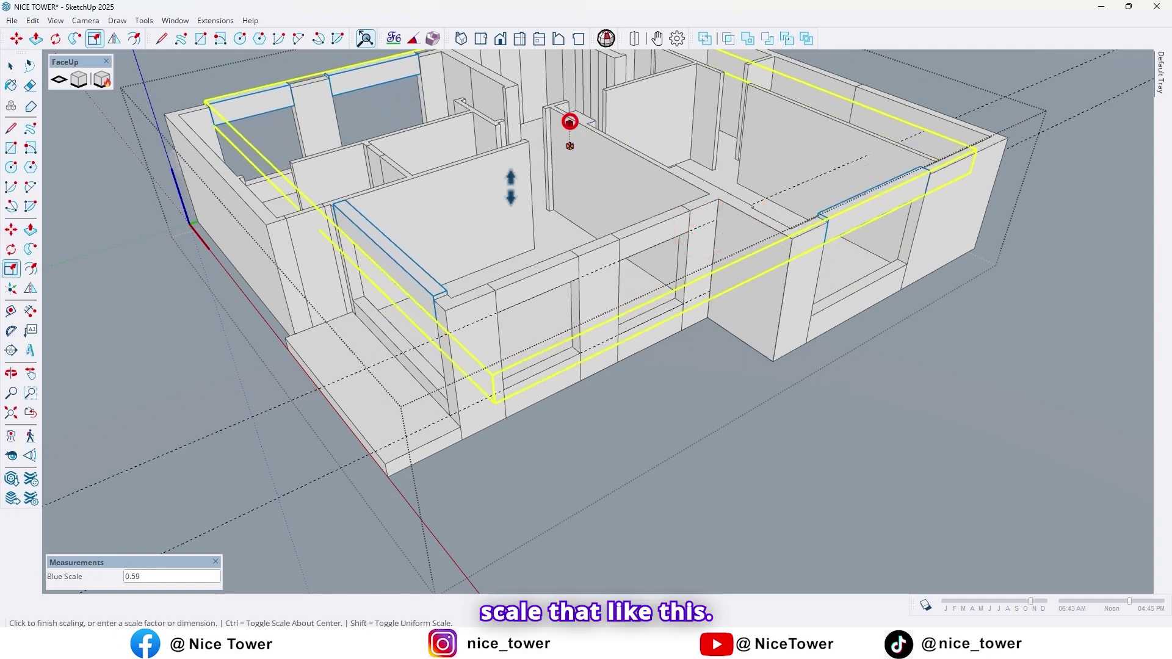
click(449, 306)
key(space)
click(745, 512)
scroll(735, 482, down, 3)
middle_drag(632, 386, 408, 222)
key(space)
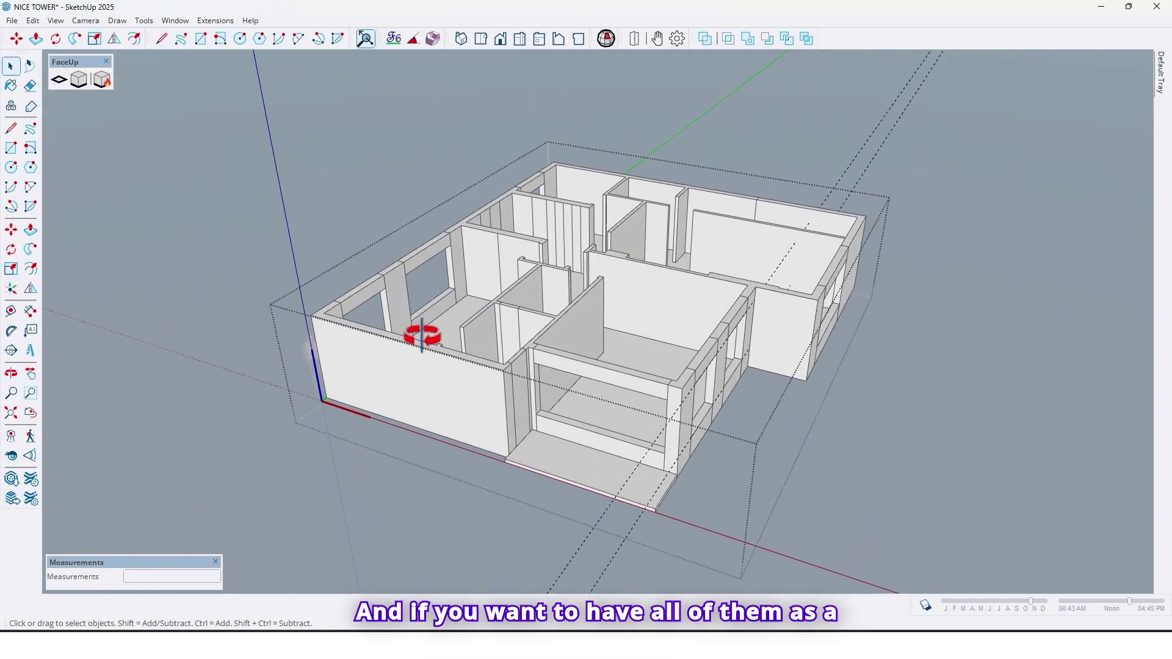
Drag the Solid Tools toolbar out to float over the view.
middle_drag(422, 334, 701, 384)
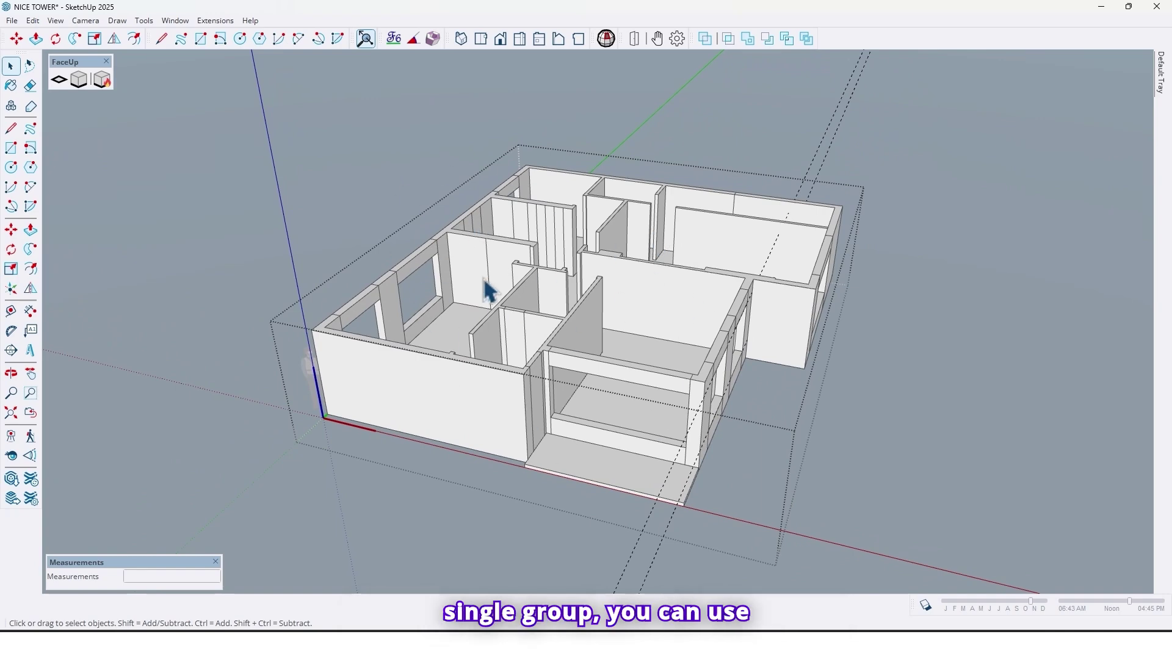
middle_drag(488, 292, 335, 339)
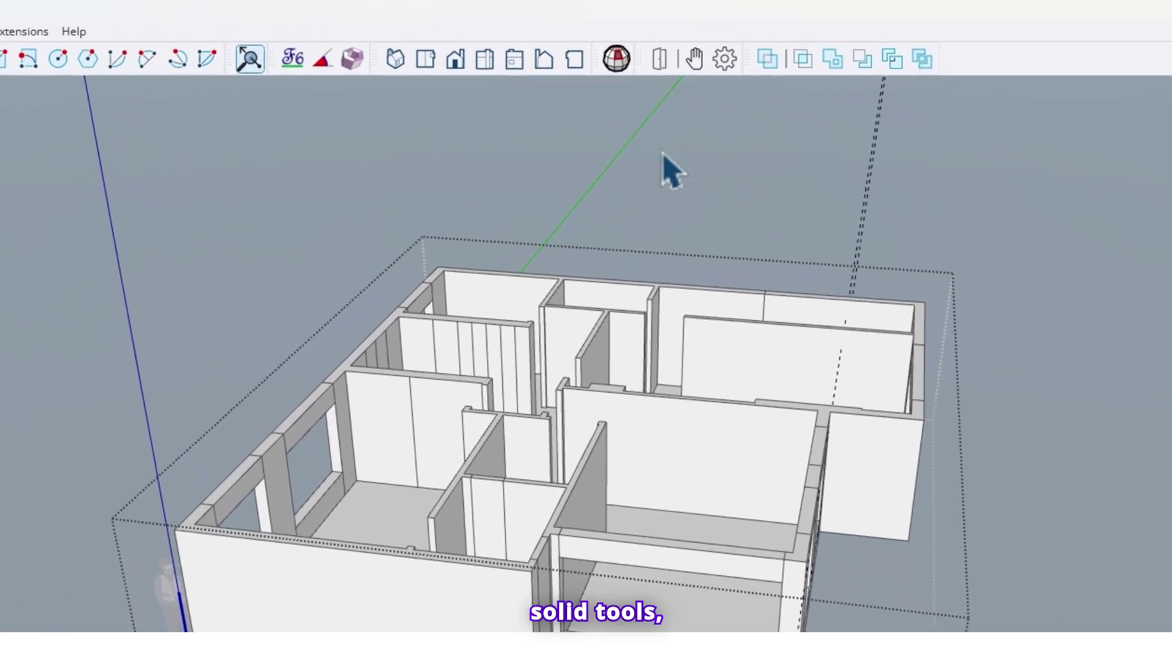
drag(748, 61, 541, 152)
Window-select all house walls and Union them into one solid, accepting the warning.
scroll(561, 450, down, 3)
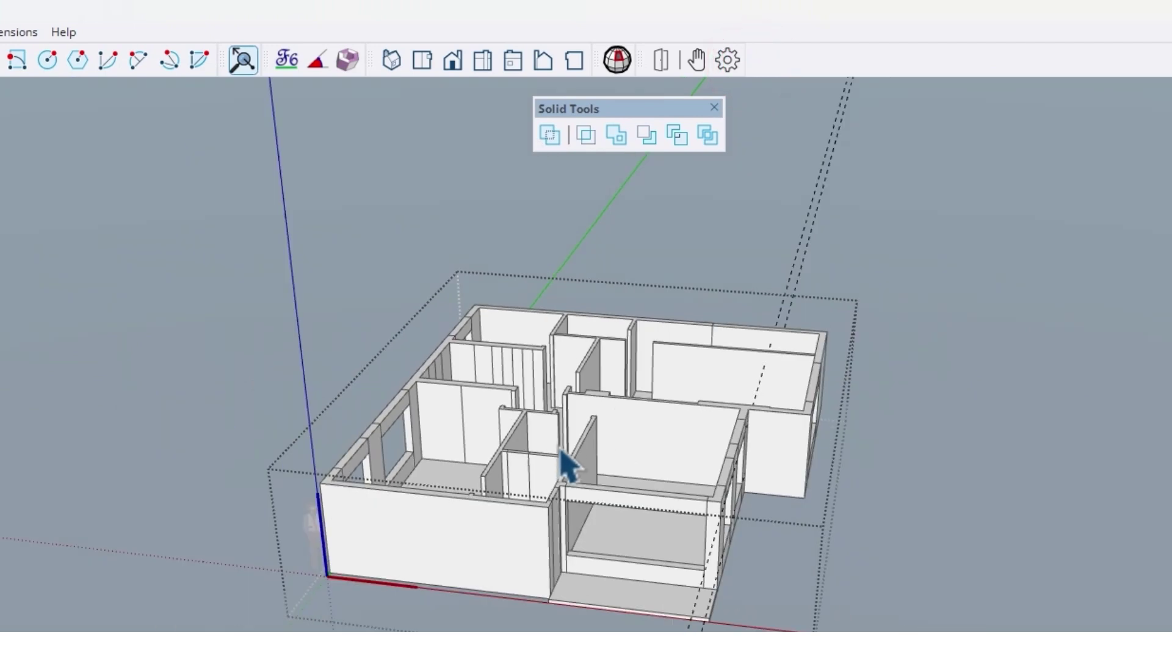
middle_drag(560, 450, 624, 448)
drag(300, 178, 1027, 631)
scroll(702, 451, up, 3)
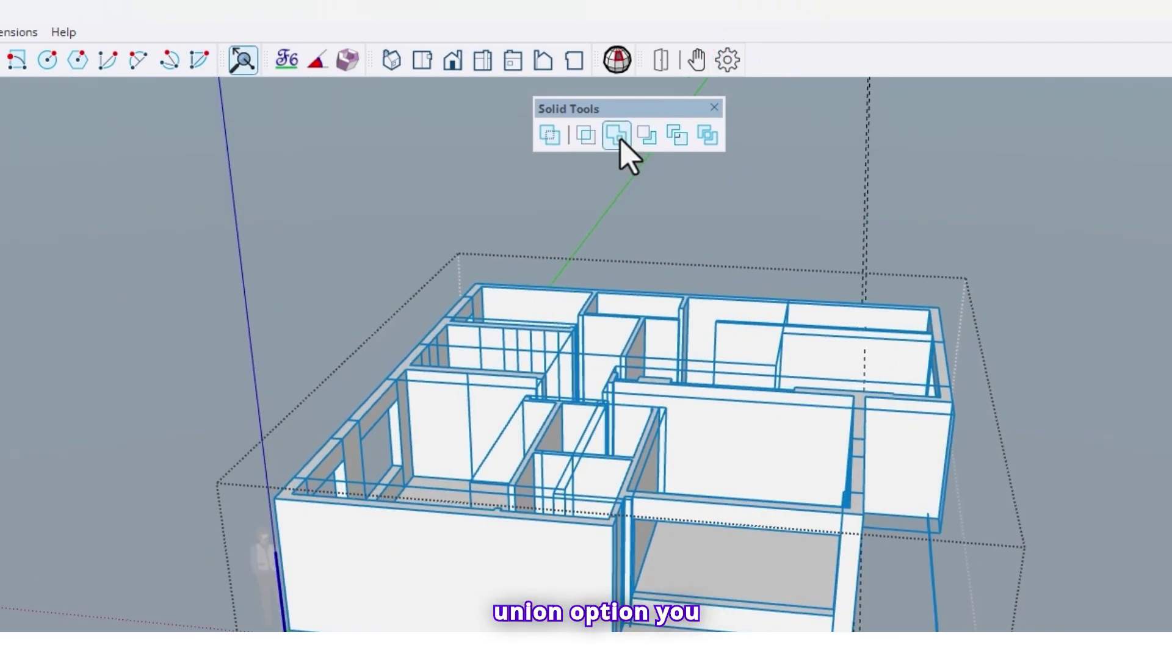
click(617, 136)
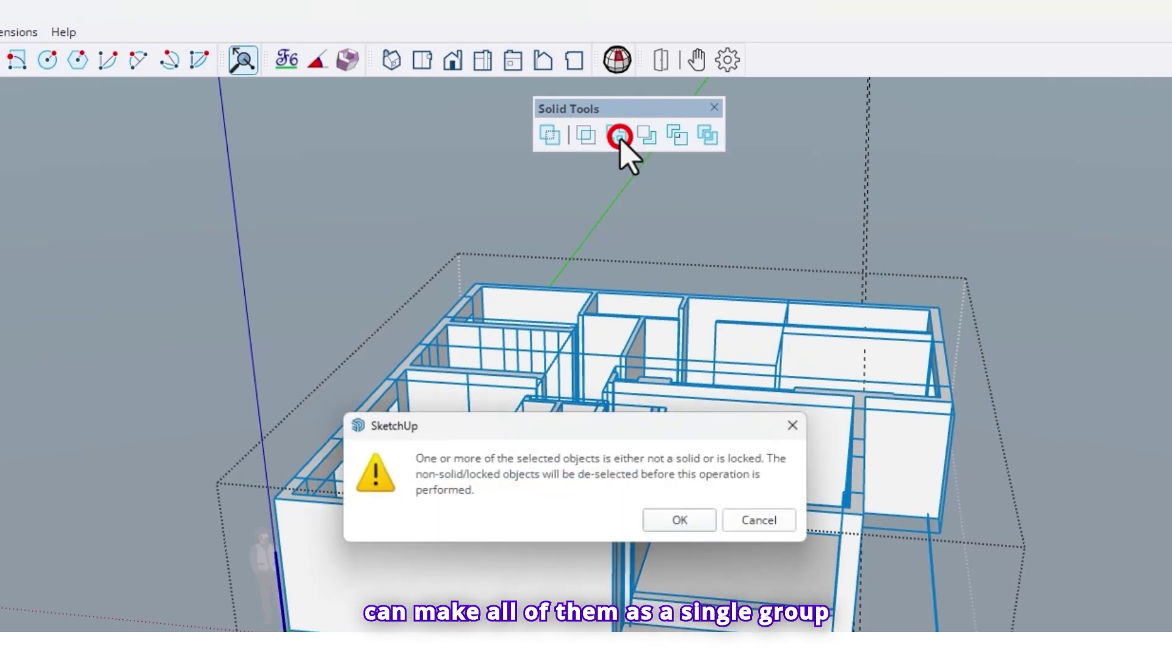
click(682, 522)
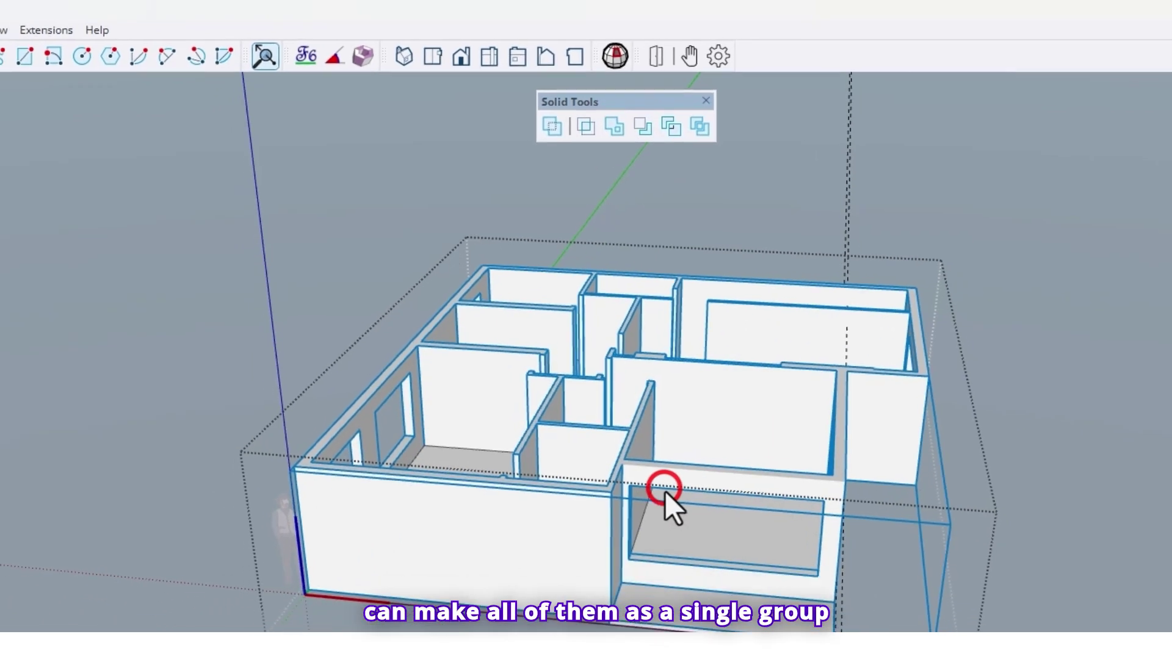
mouse_move(712, 571)
middle_down()
mouse_move(684, 510)
mouse_move(526, 565)
middle_up()
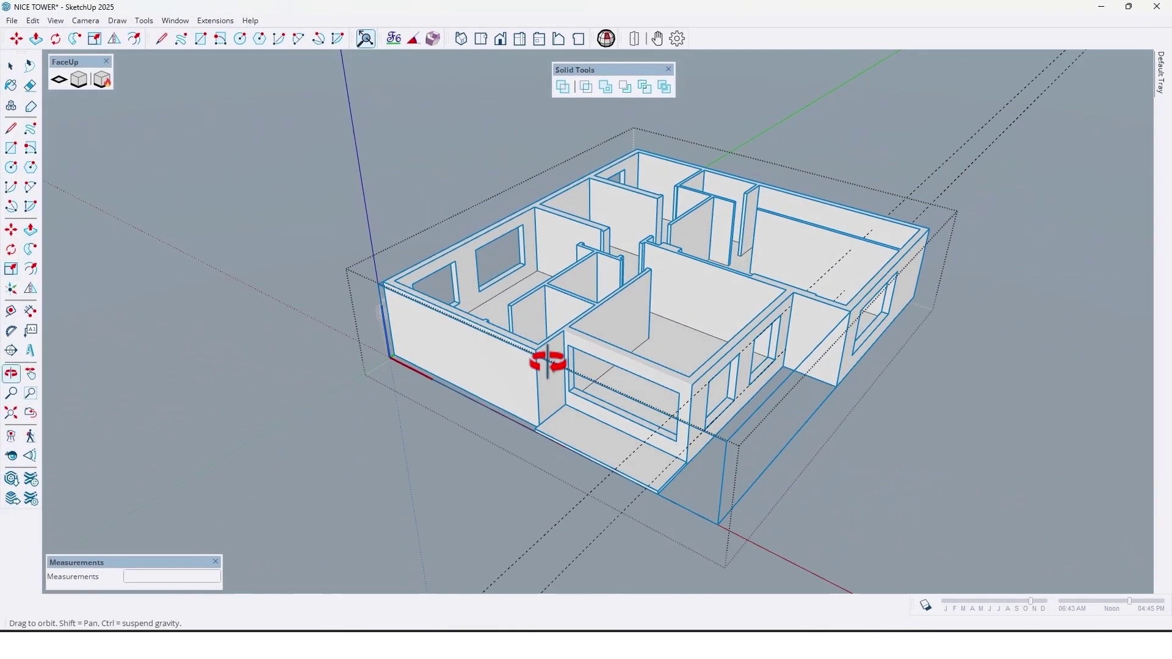
click(496, 484)
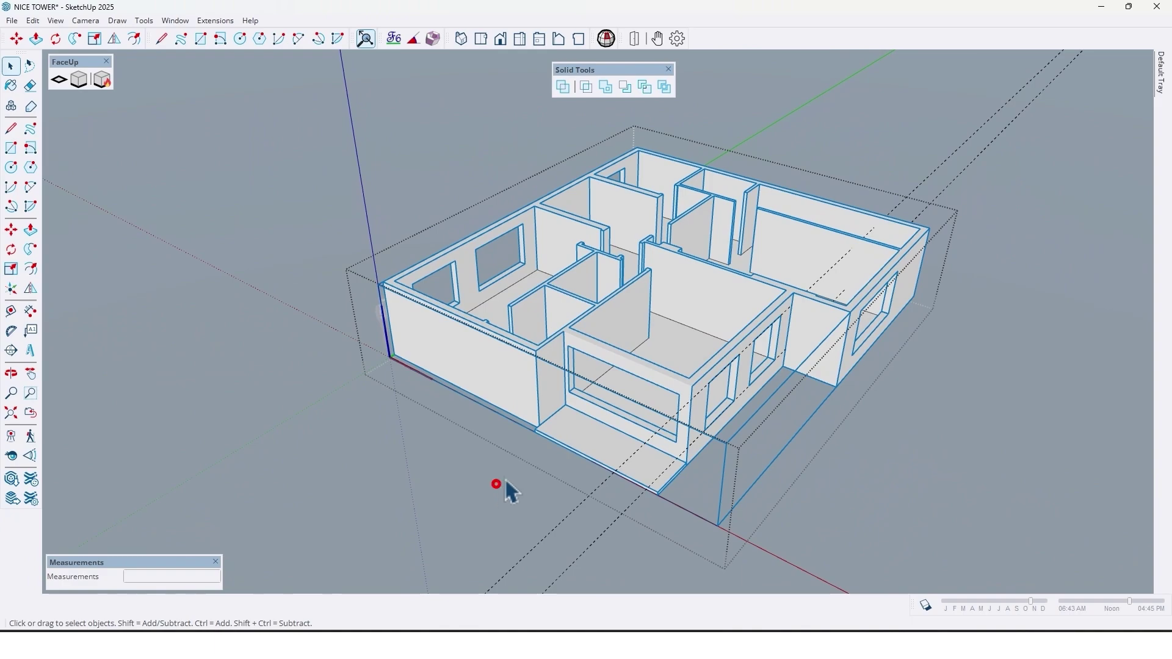
scroll(754, 363, up, 3)
middle_drag(755, 362, 358, 168)
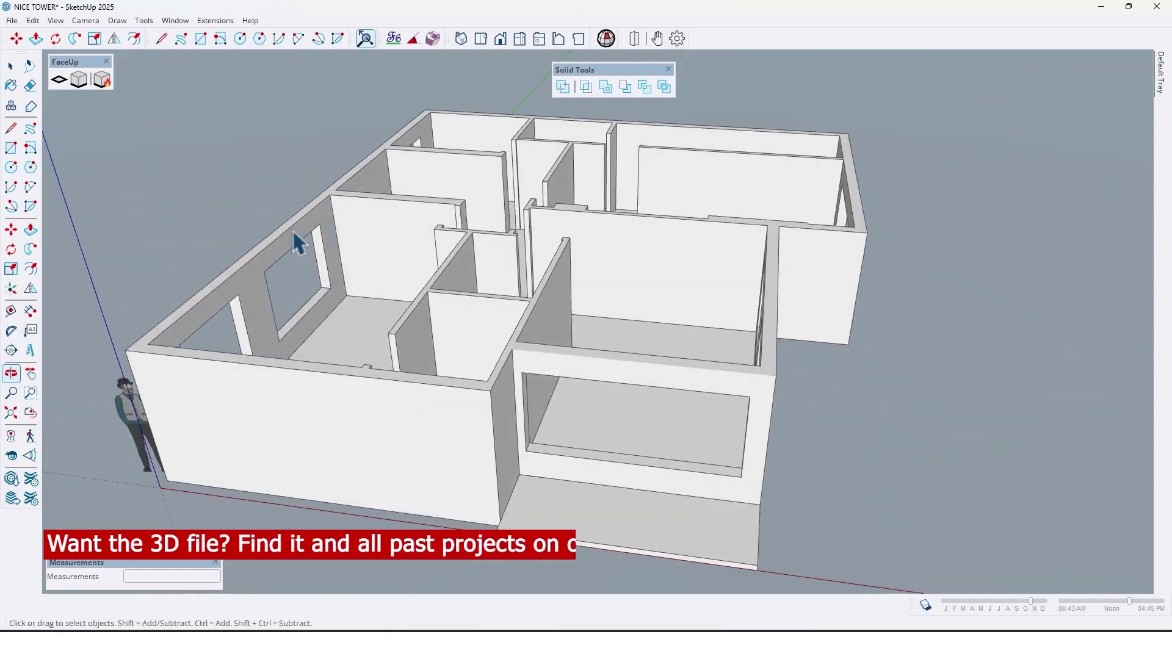
middle_drag(294, 232, 586, 298)
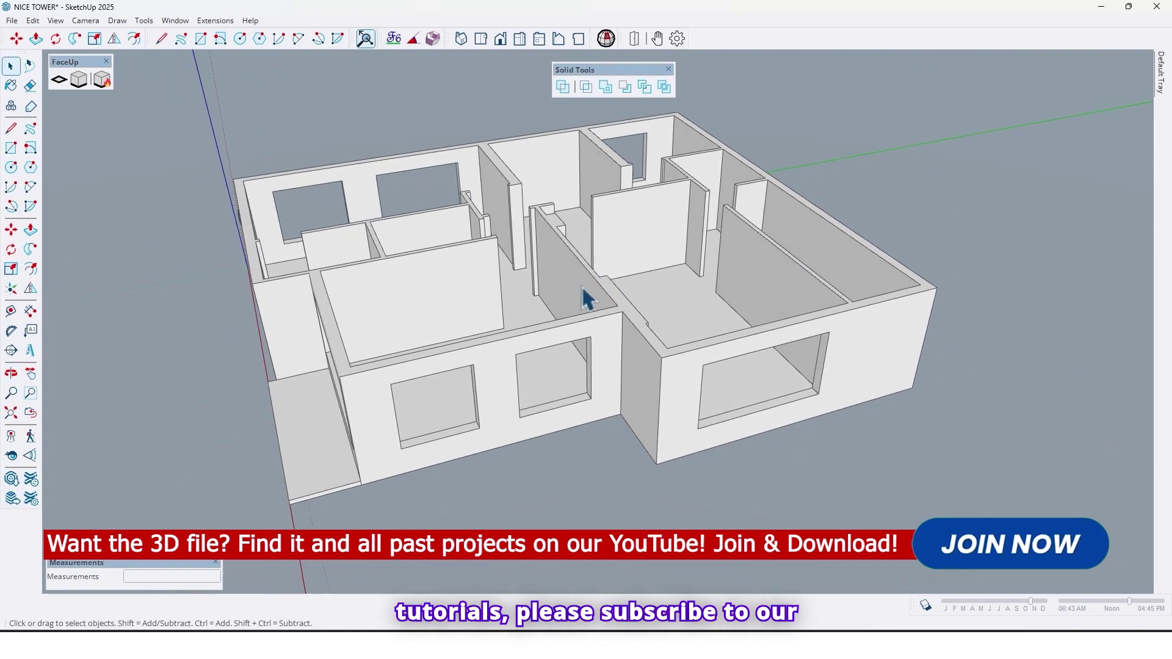